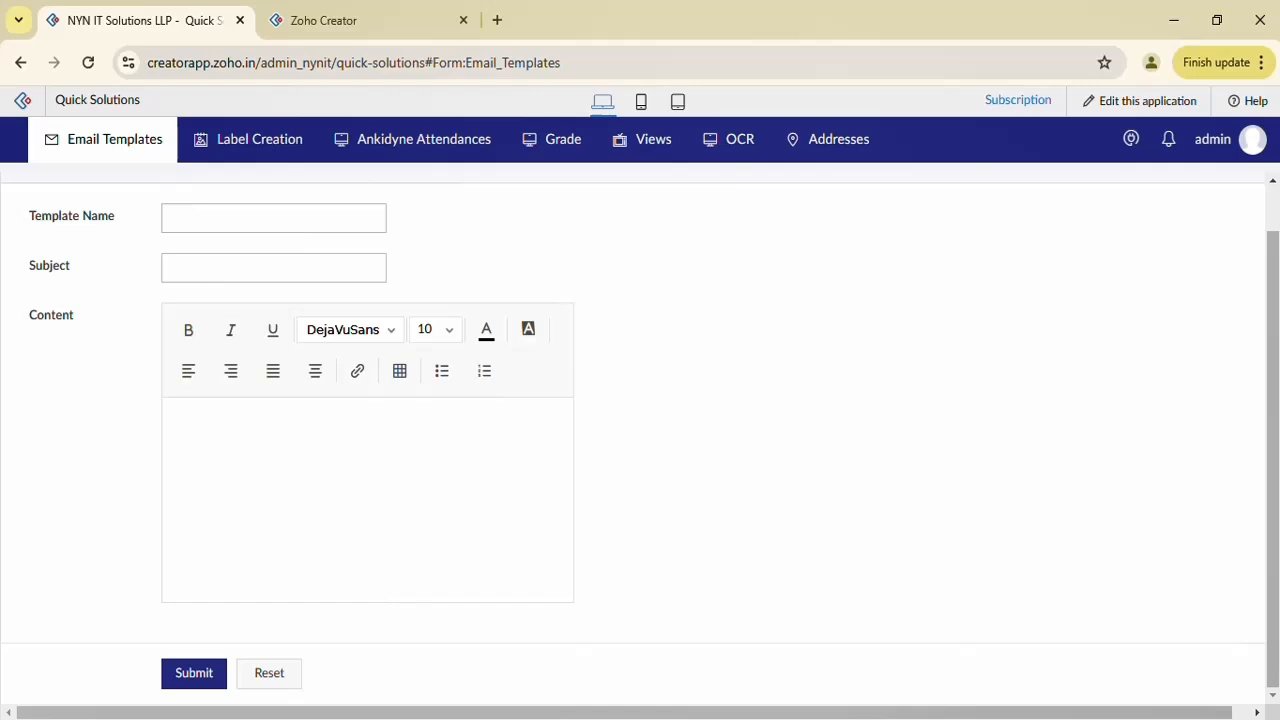
# Open the Timesheet Approval template for editing from the All Email Templates report
pyautogui.click(271, 277)
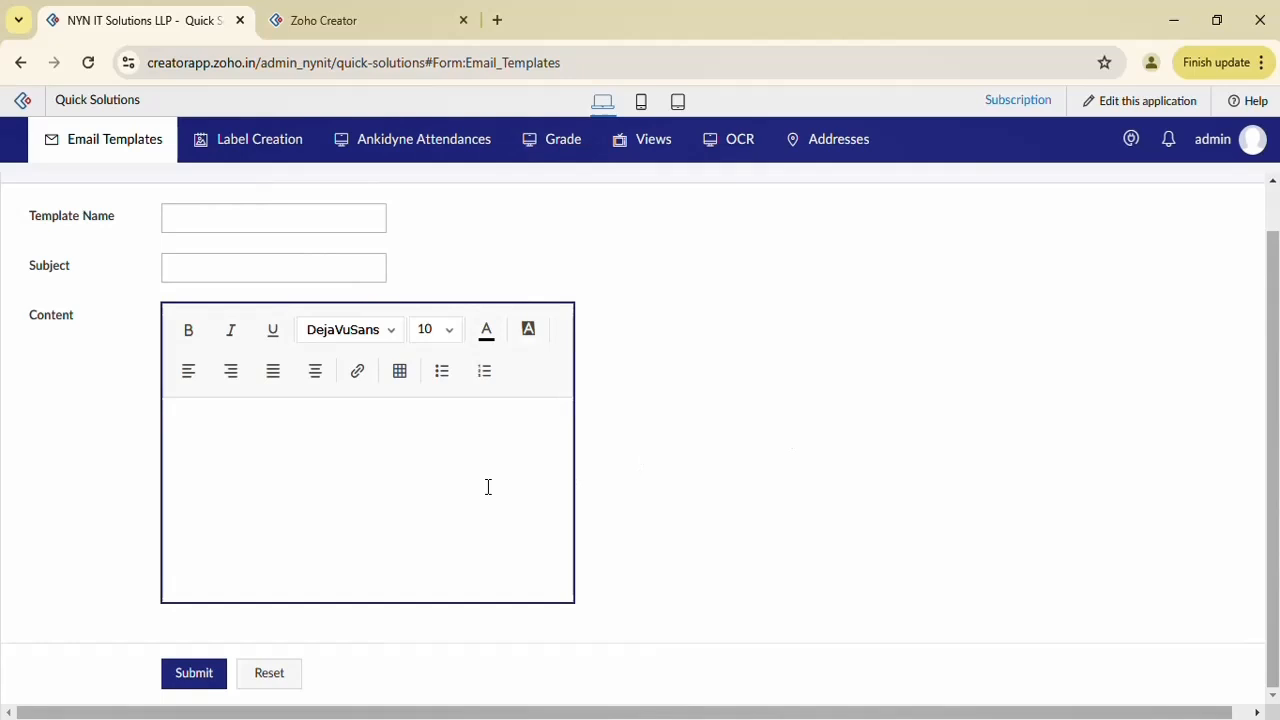
pyautogui.moveTo(160, 137)
pyautogui.click(138, 241)
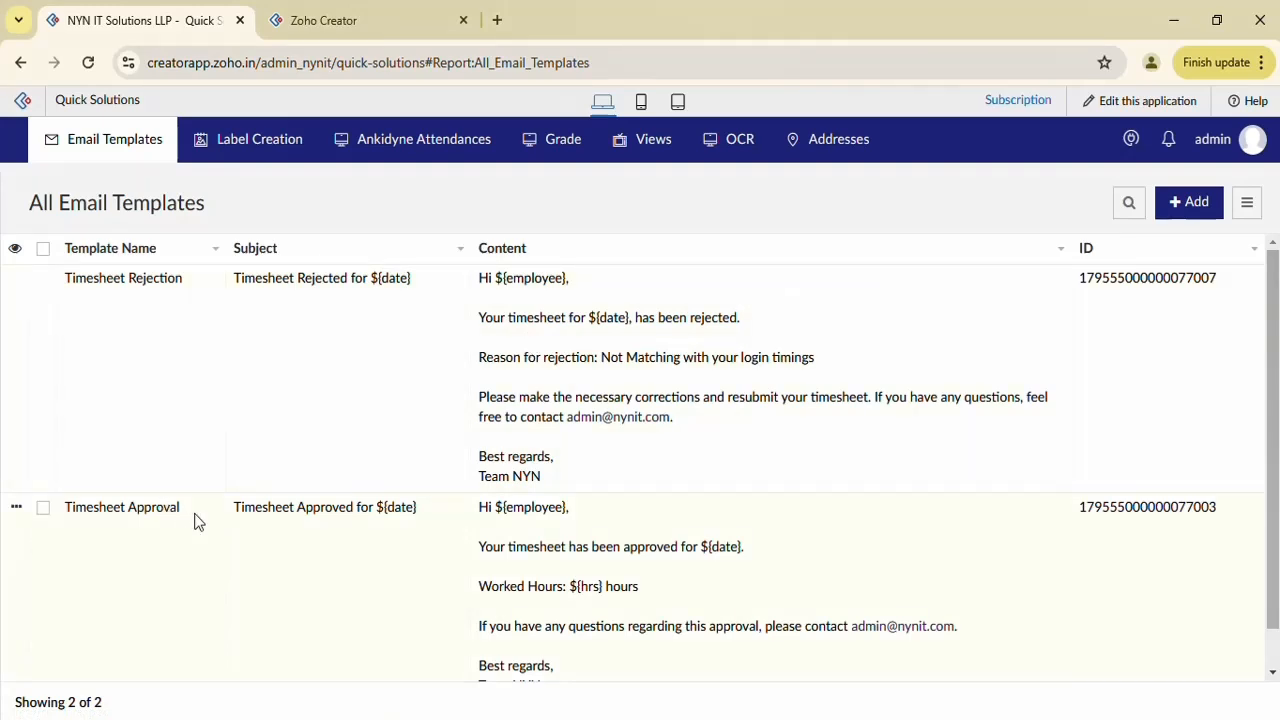
pyautogui.click(15, 508)
pyautogui.click(79, 530)
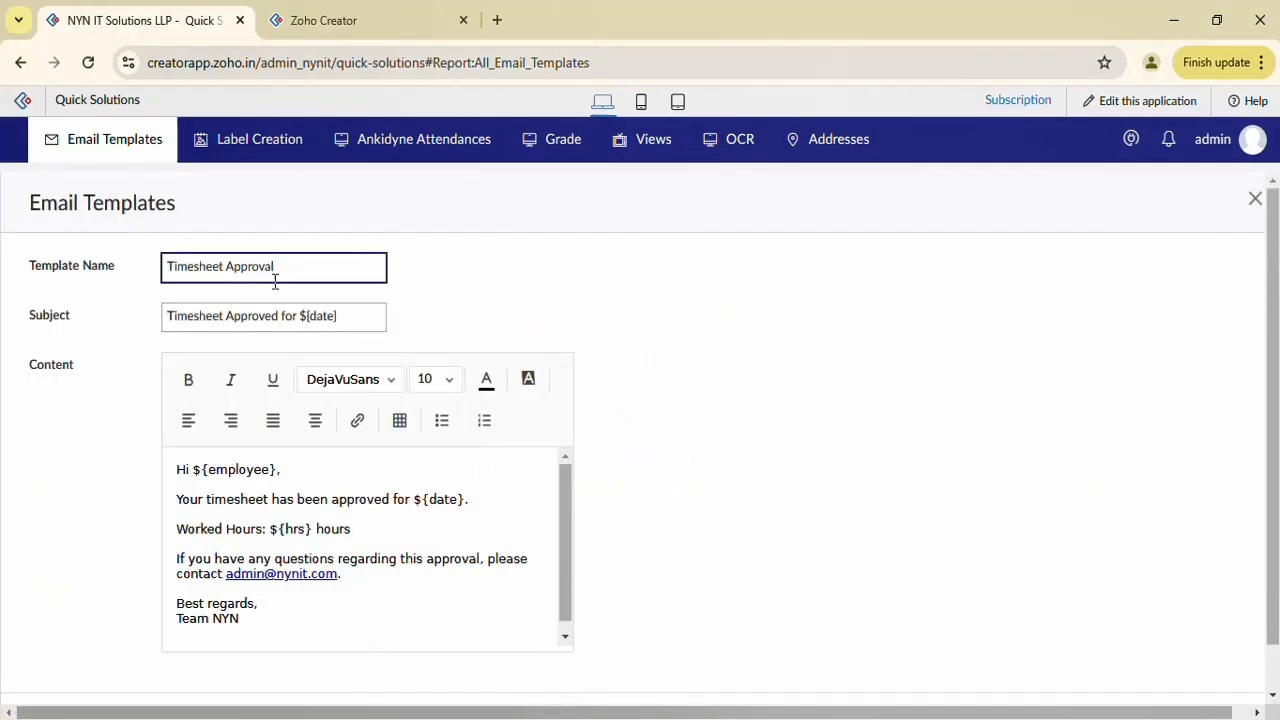
# Inspect the subject's date placeholder and the message body, then cancel without saving
pyautogui.click(269, 320)
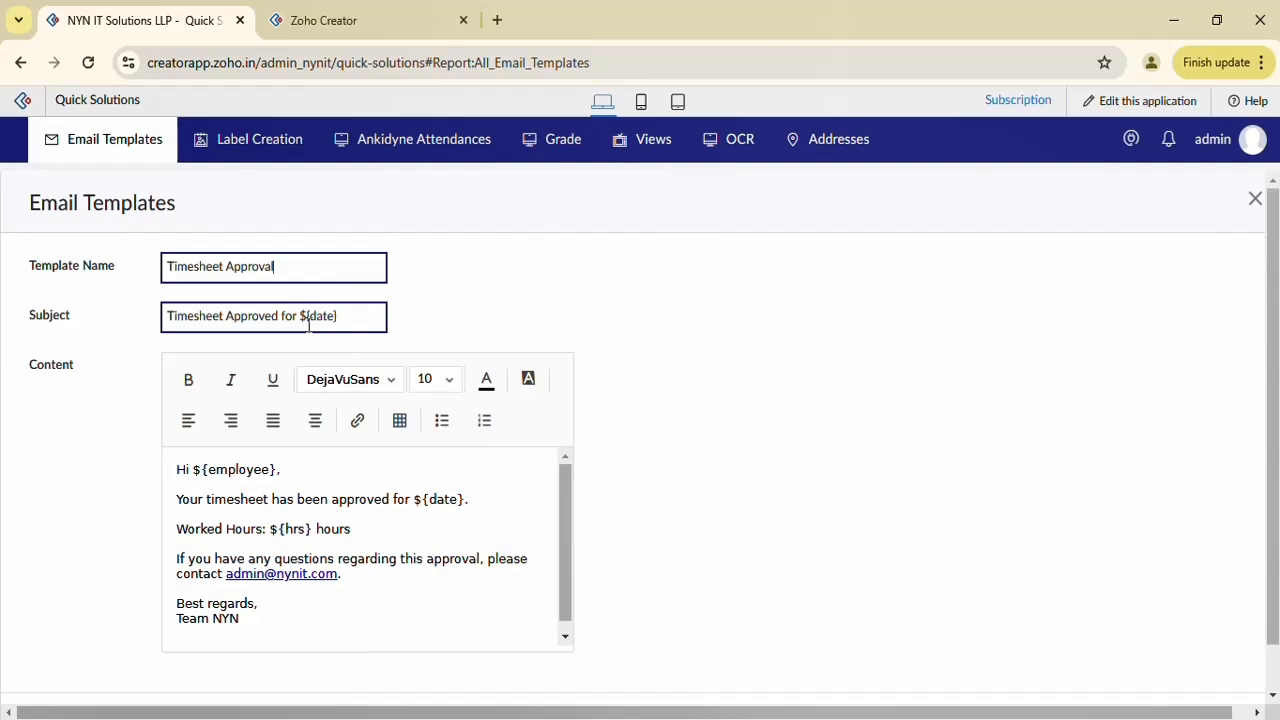
pyautogui.moveTo(301, 317); pyautogui.dragTo(313, 318)
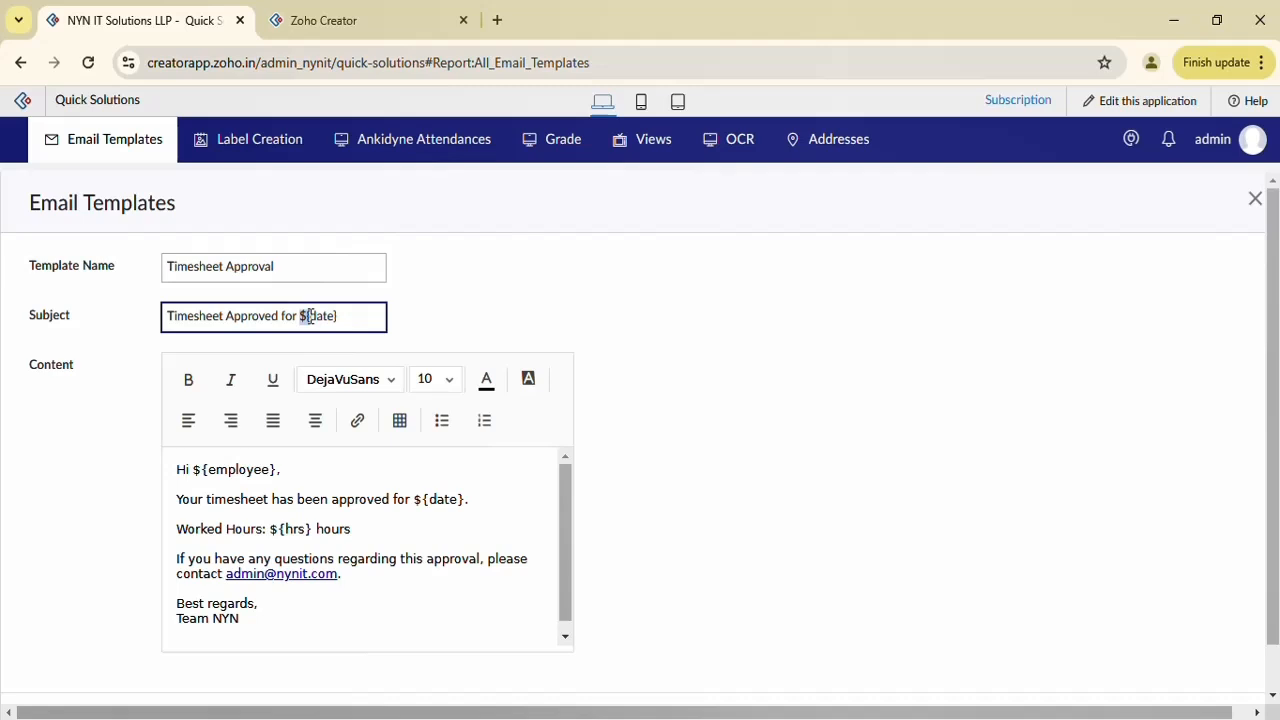
pyautogui.click(390, 578)
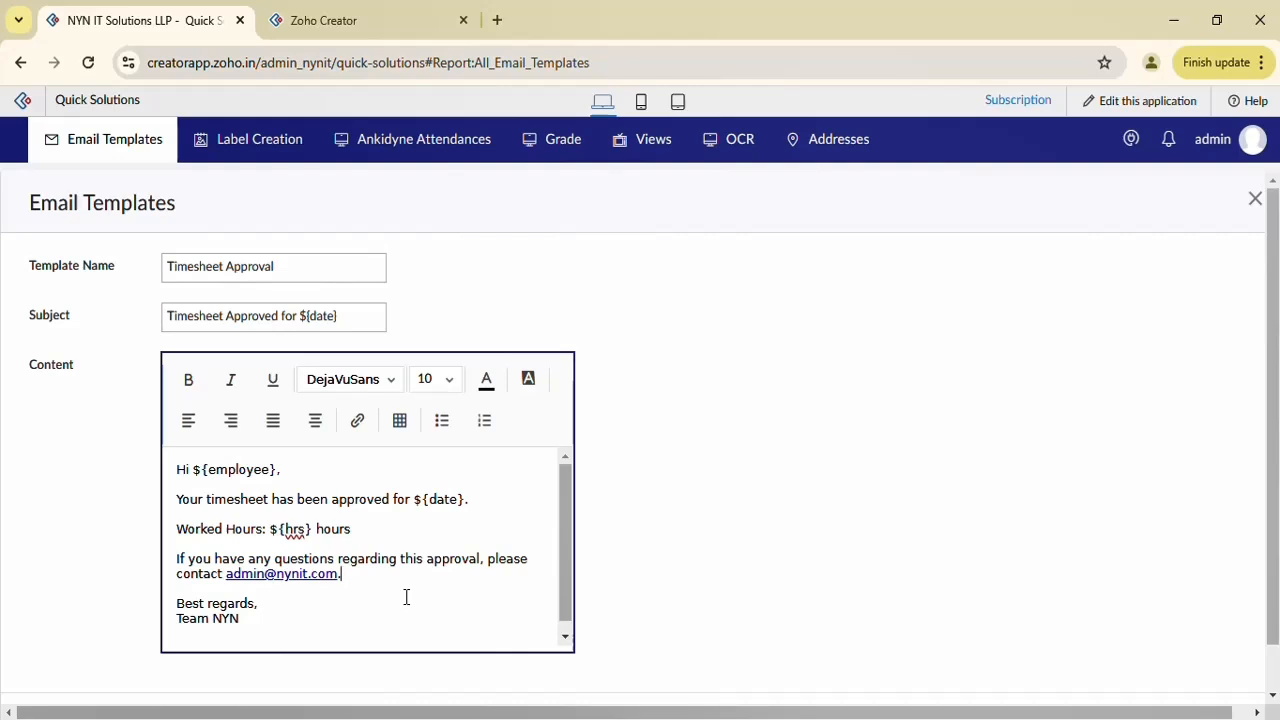
pyautogui.scroll(-2, 314, 643)
pyautogui.click(283, 678)
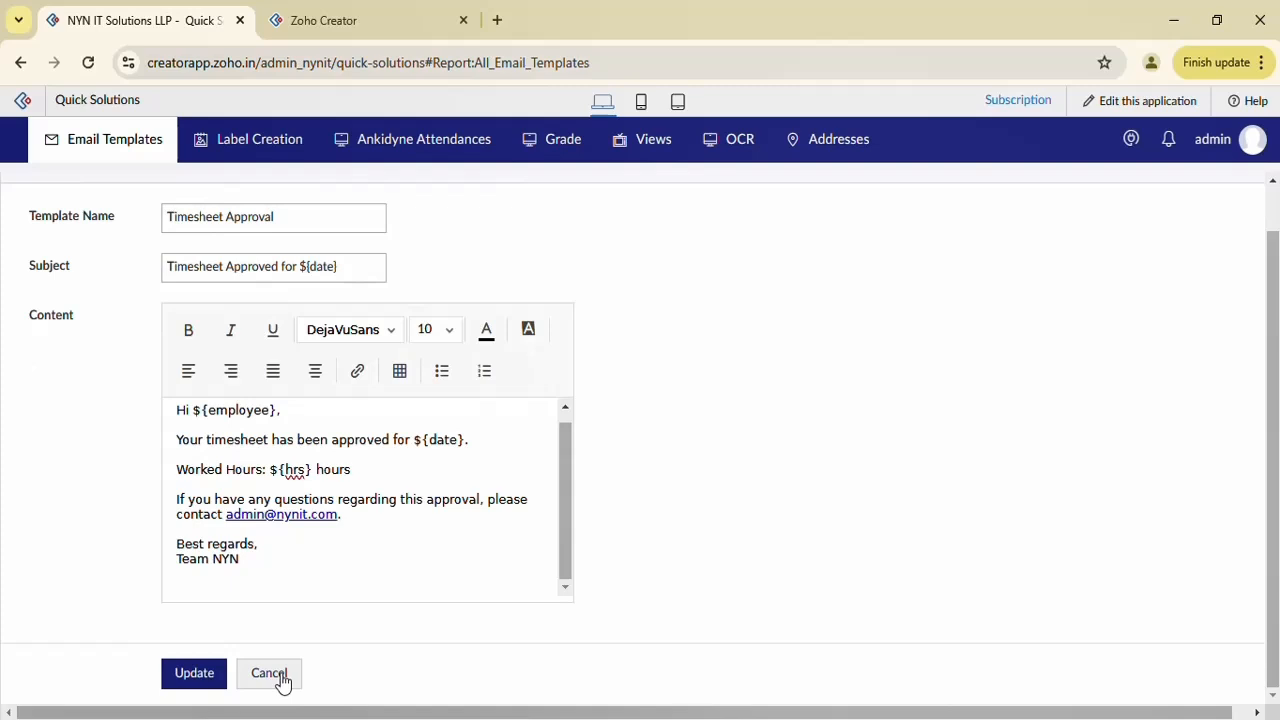
pyautogui.click(281, 677)
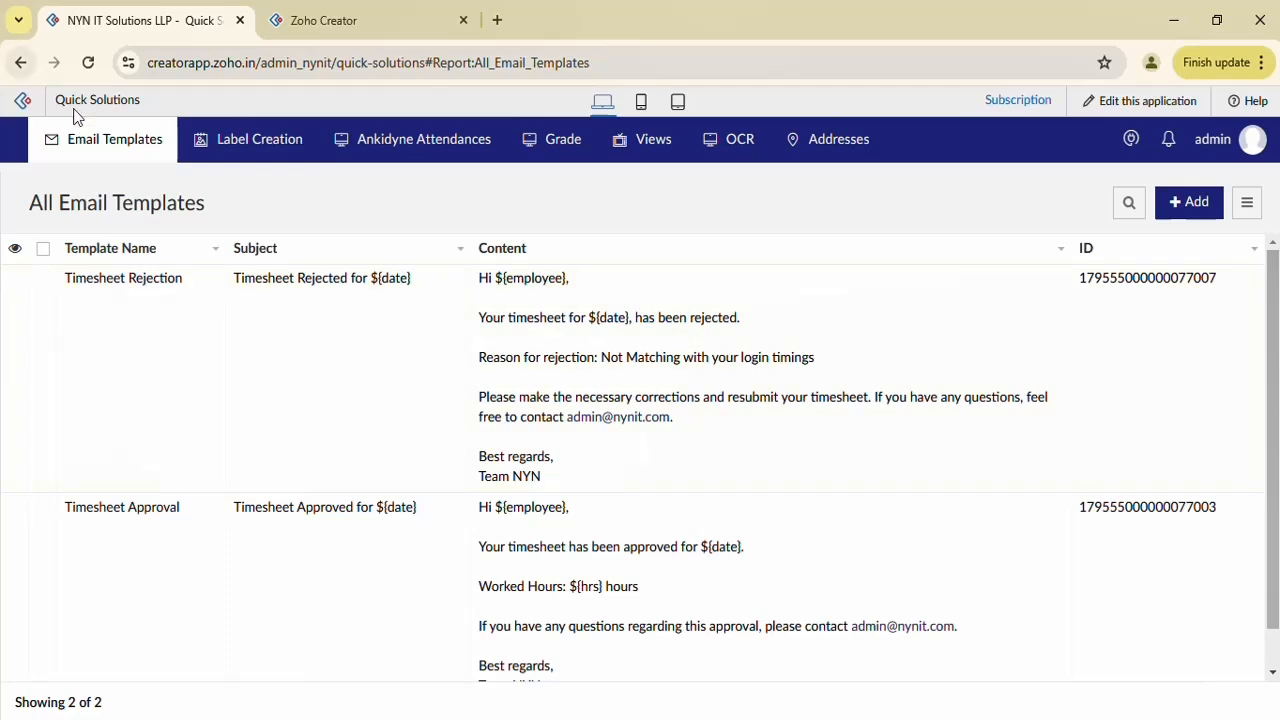
# Start a new All Timesheet record and enter the employee's name and e-mail address
pyautogui.moveTo(103, 139)
pyautogui.click(136, 276)
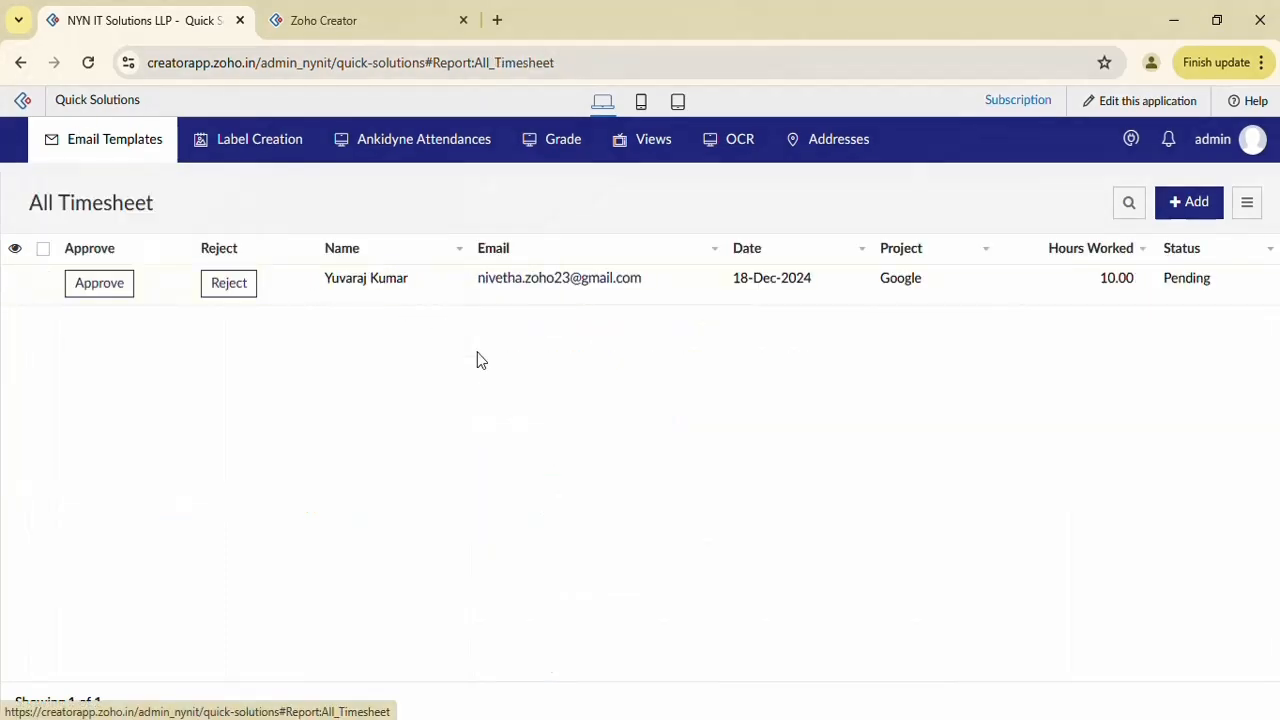
pyautogui.click(1182, 212)
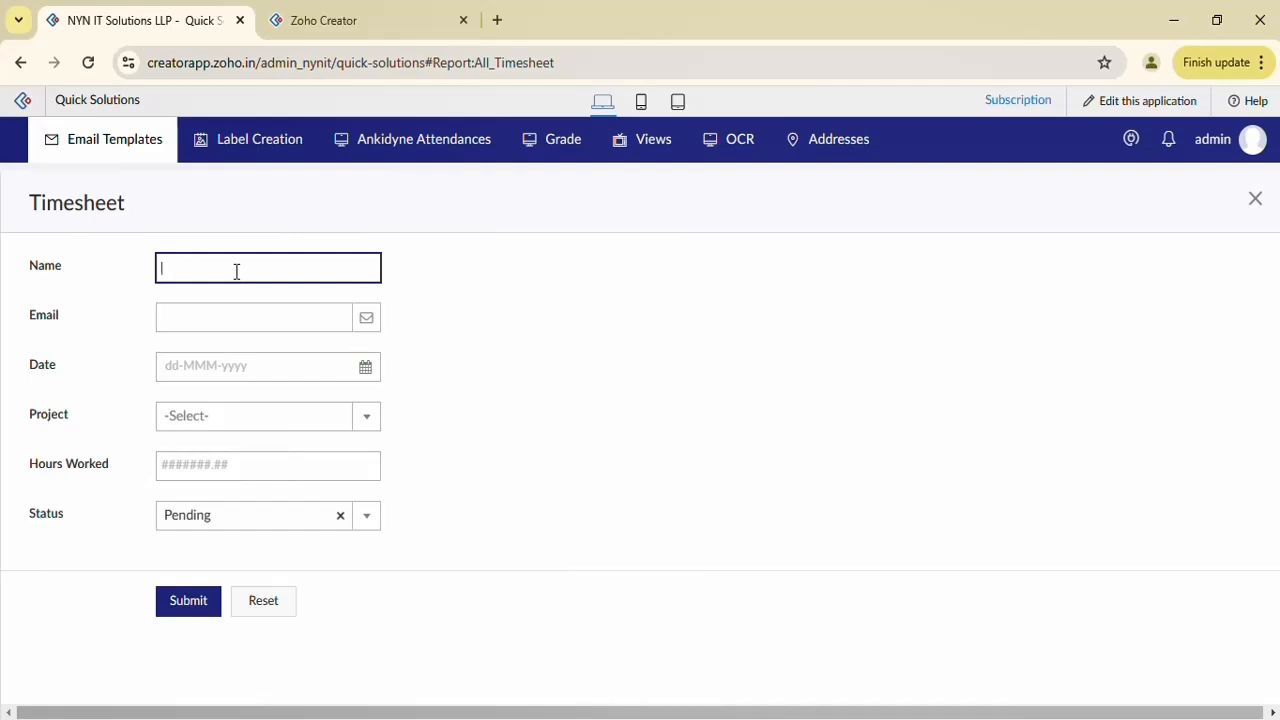
pyautogui.write('Nivetha')
pyautogui.press('Tab')
pyautogui.write('nivetha')
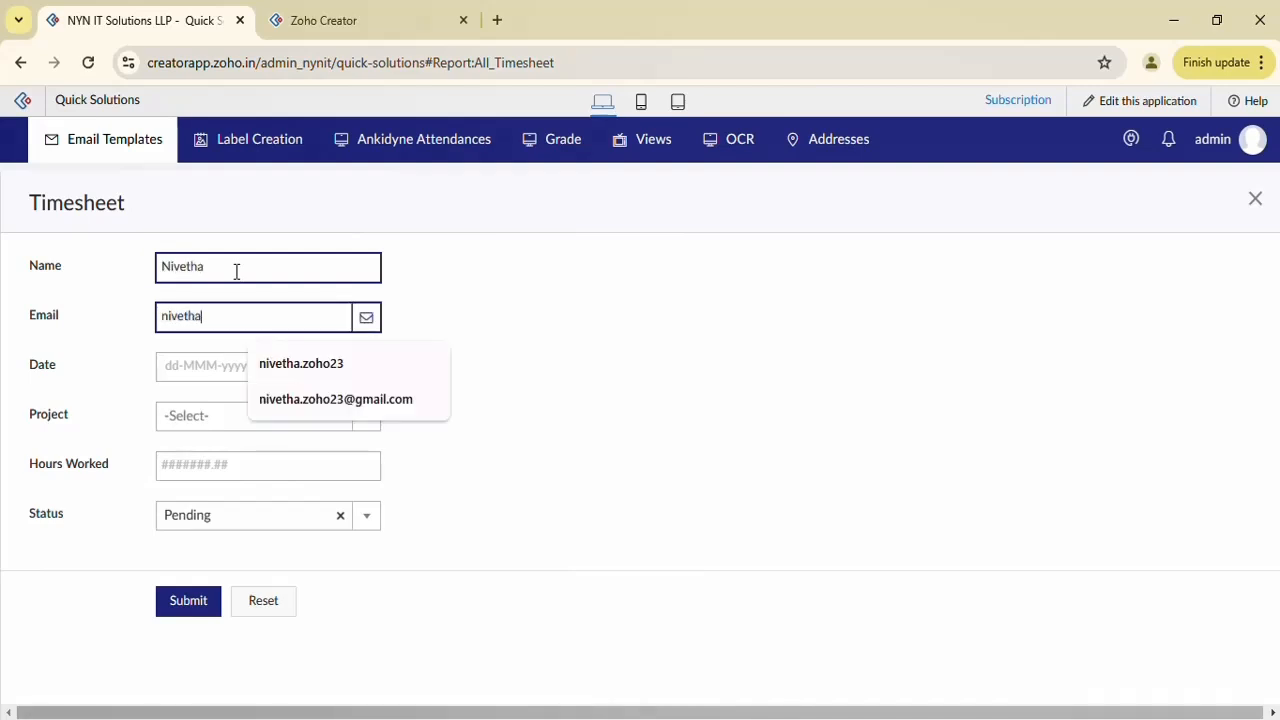
pyautogui.press('Down')
pyautogui.press('Down')
pyautogui.press('Return')
# Set the date to 20-Dec-2024, project Amazon, 20 hours worked, and submit
pyautogui.click(232, 366)
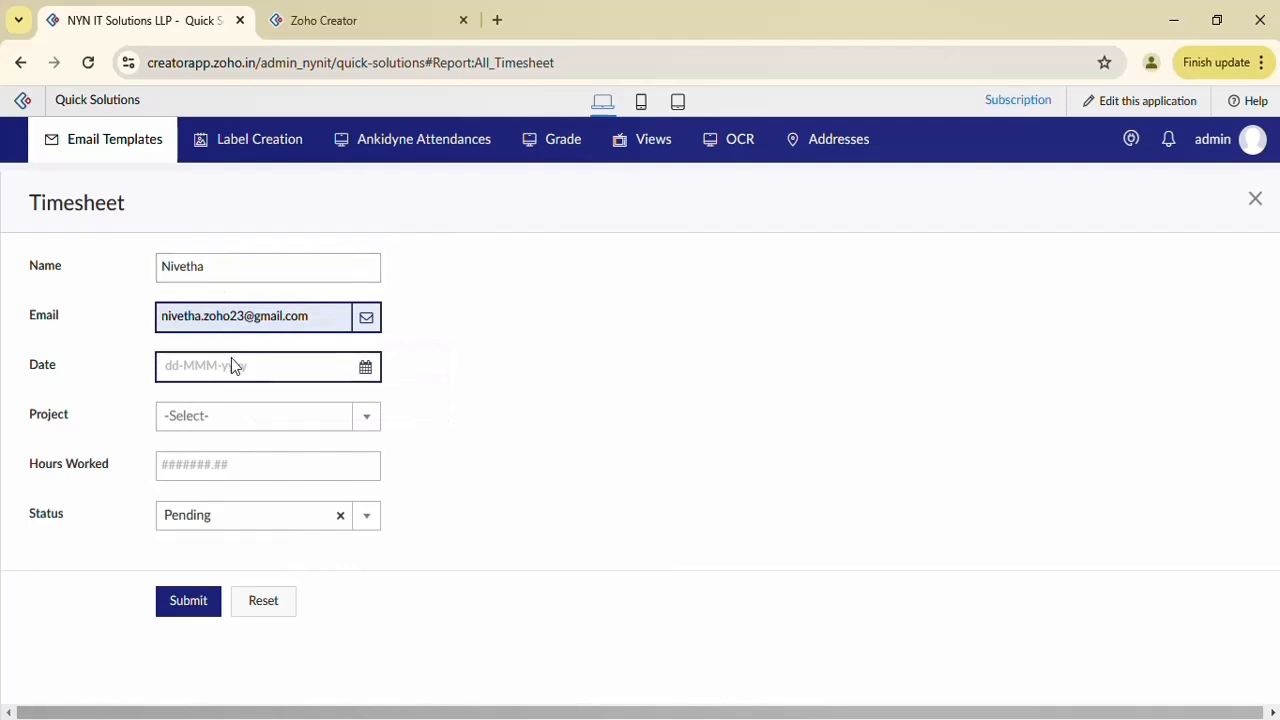
pyautogui.click(354, 548)
pyautogui.click(240, 418)
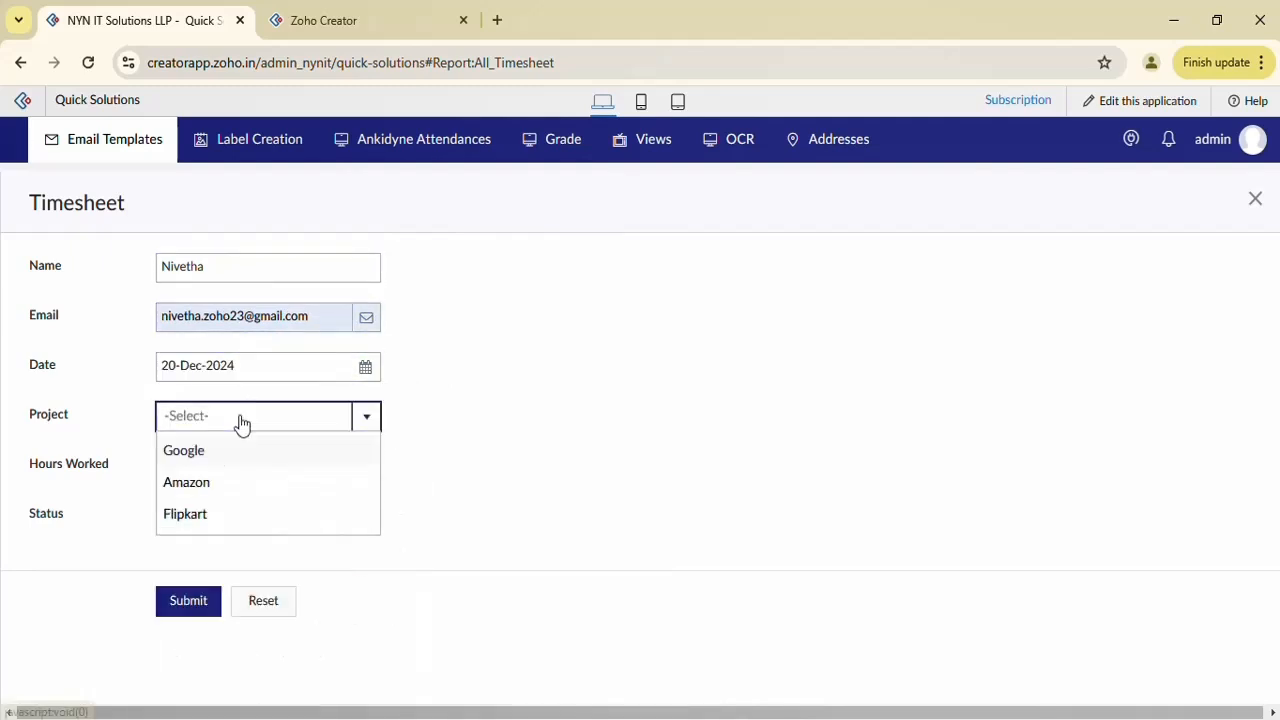
pyautogui.click(209, 487)
pyautogui.click(194, 464)
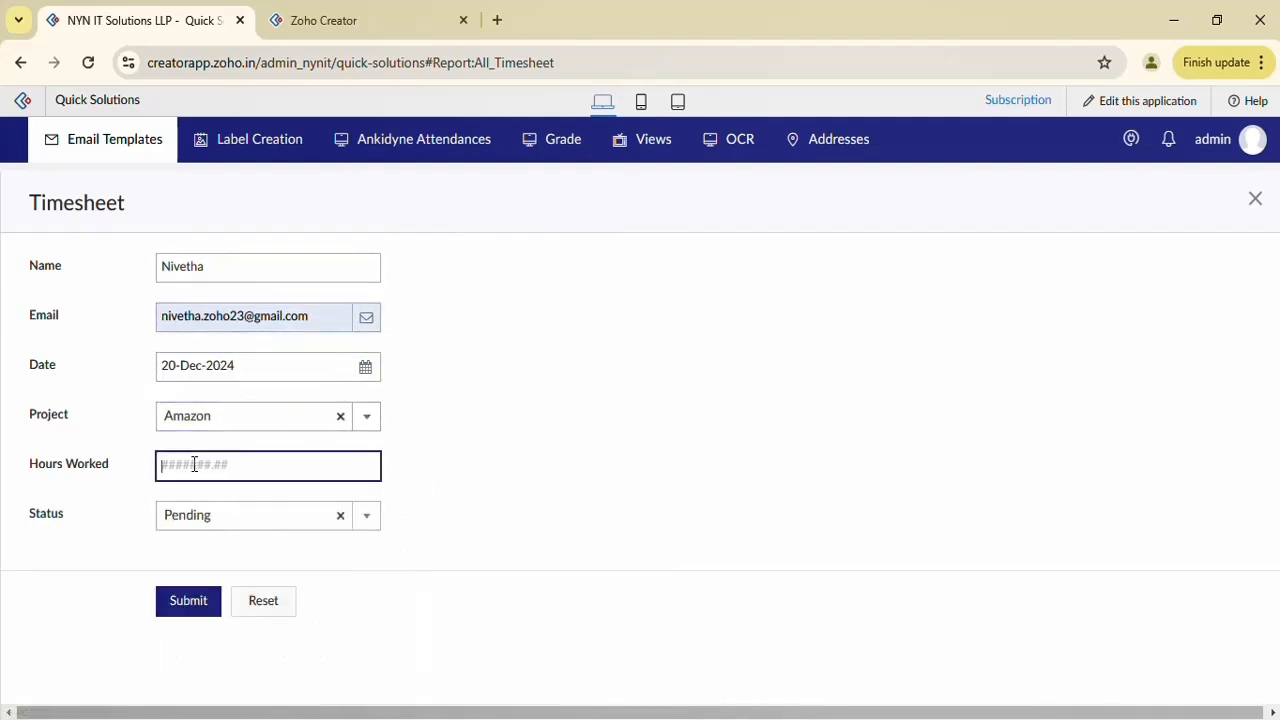
pyautogui.write('20')
pyautogui.press('Return')
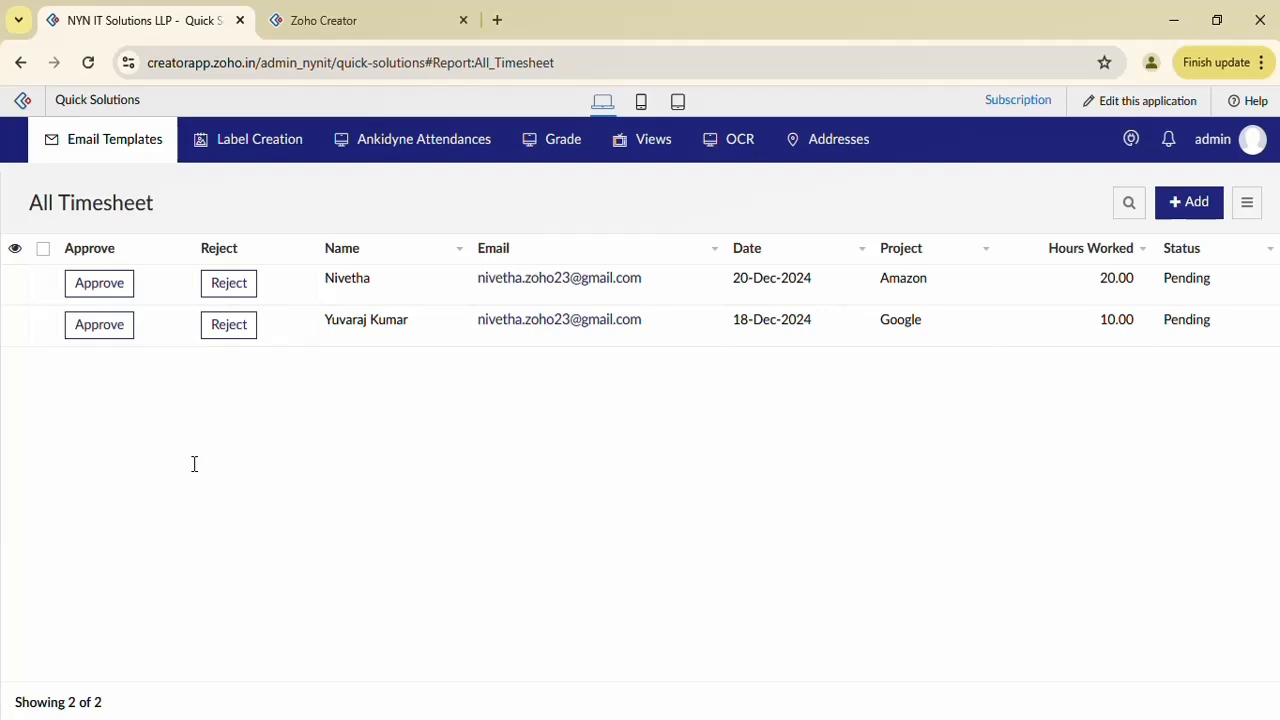
# Compare the Timesheet Approval template's ID in All Email Templates with the Approve action's Deluge script
pyautogui.click(345, 12)
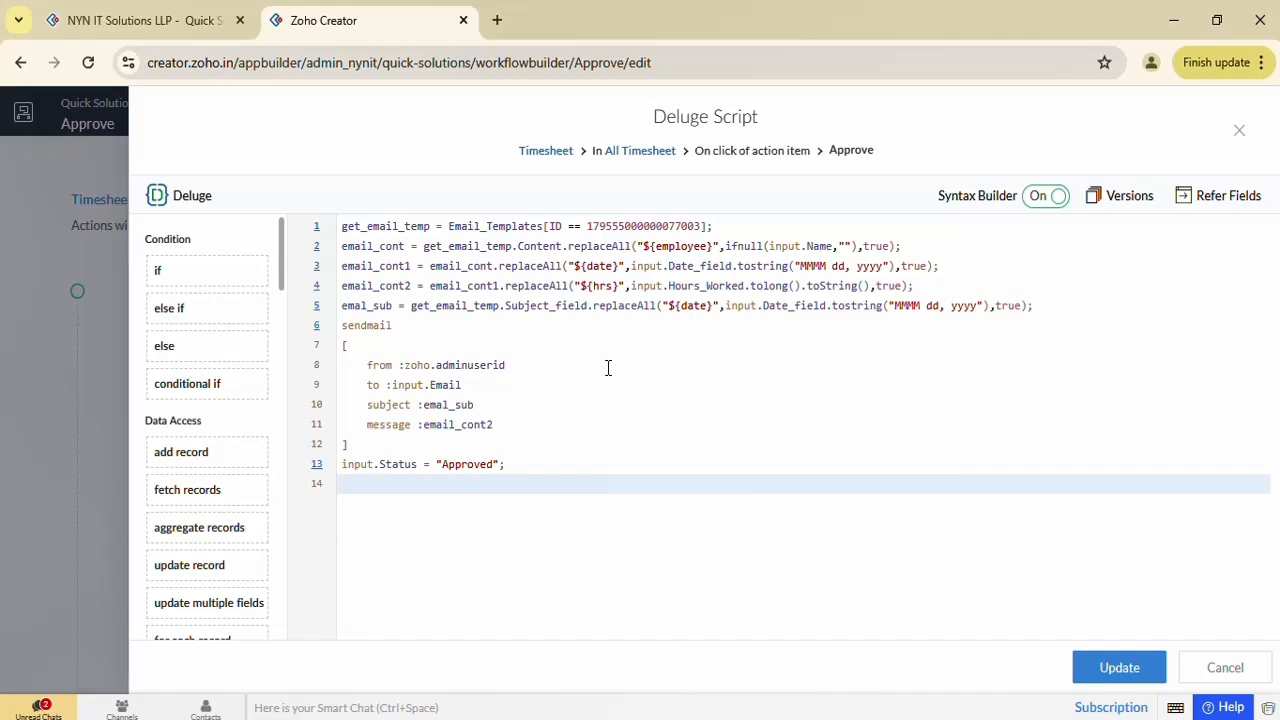
pyautogui.click(150, 22)
pyautogui.moveTo(157, 147)
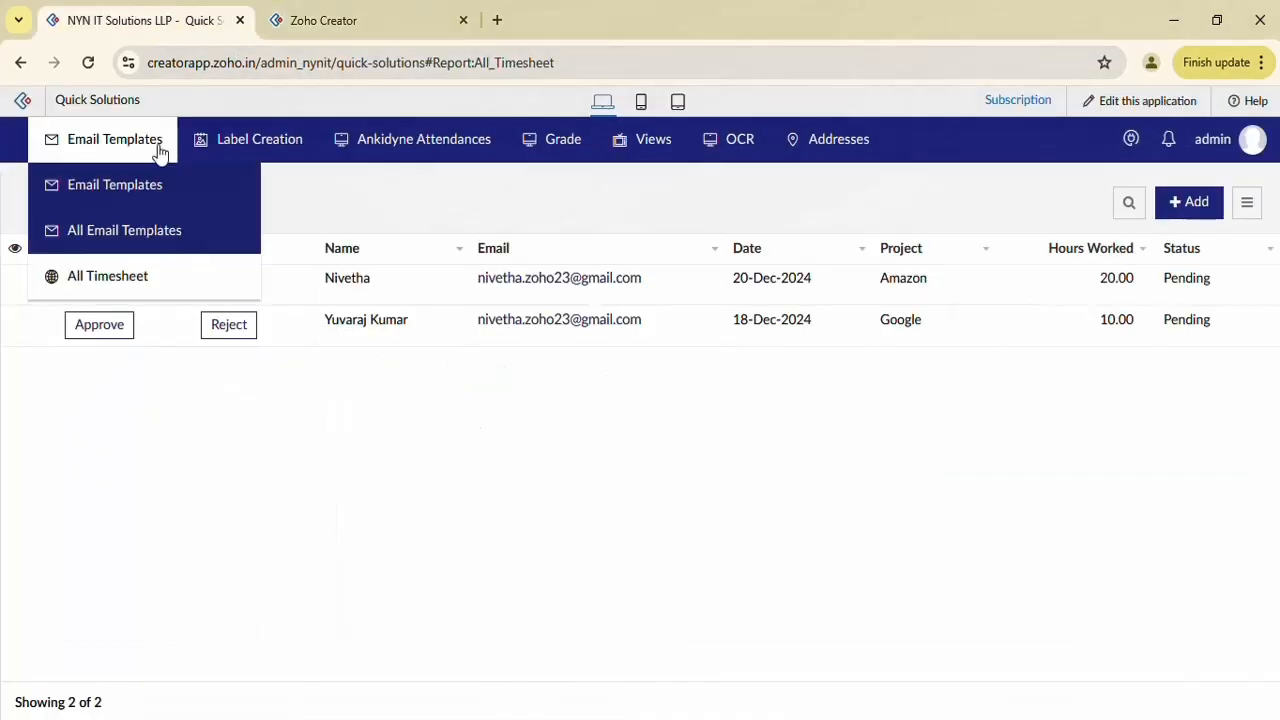
pyautogui.click(150, 229)
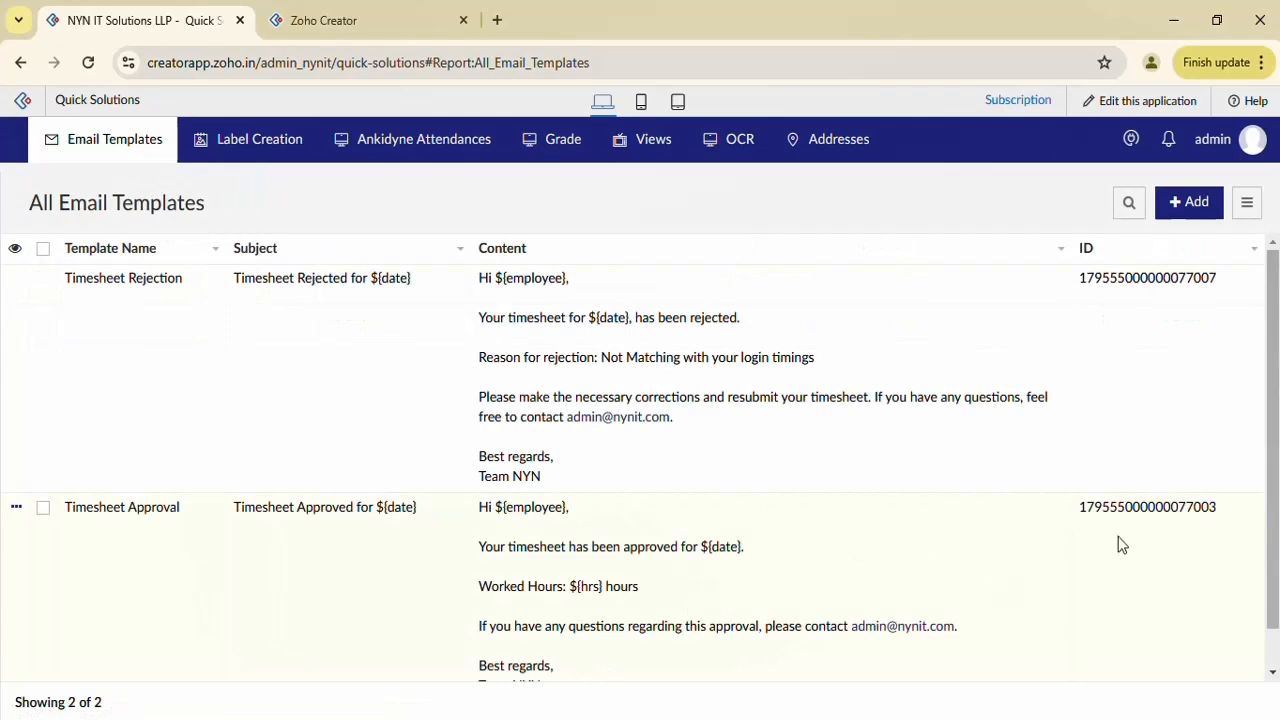
pyautogui.doubleClick(1177, 512)
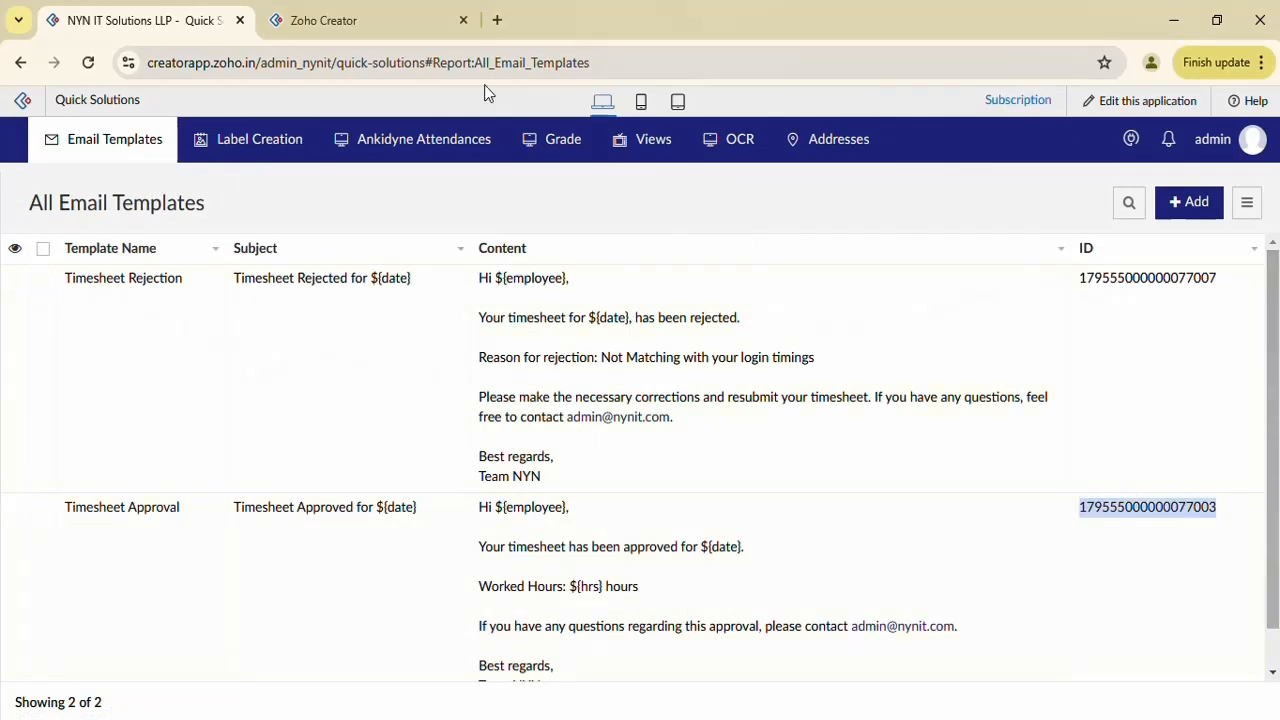
pyautogui.click(414, 10)
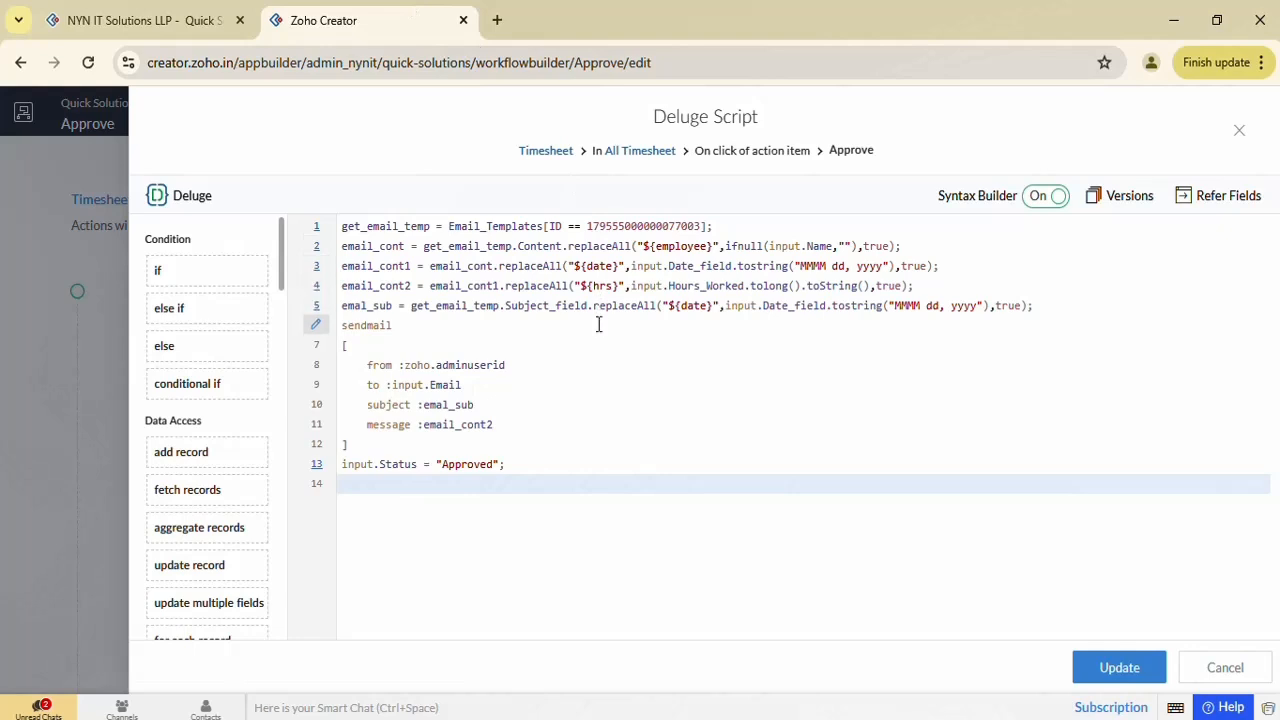
# Walk through script lines 2-4: template Content, email_cont, the date placeholder and the replaceAll into email_cont2
pyautogui.doubleClick(540, 247)
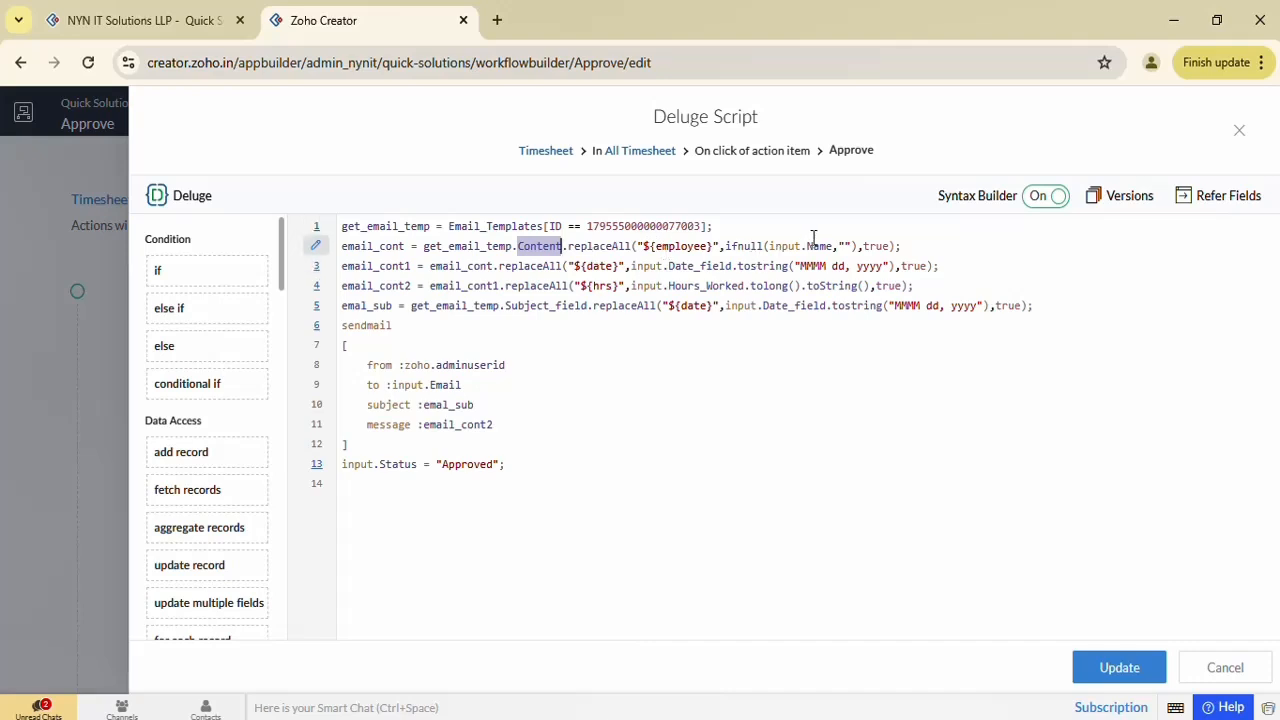
pyautogui.doubleClick(815, 245)
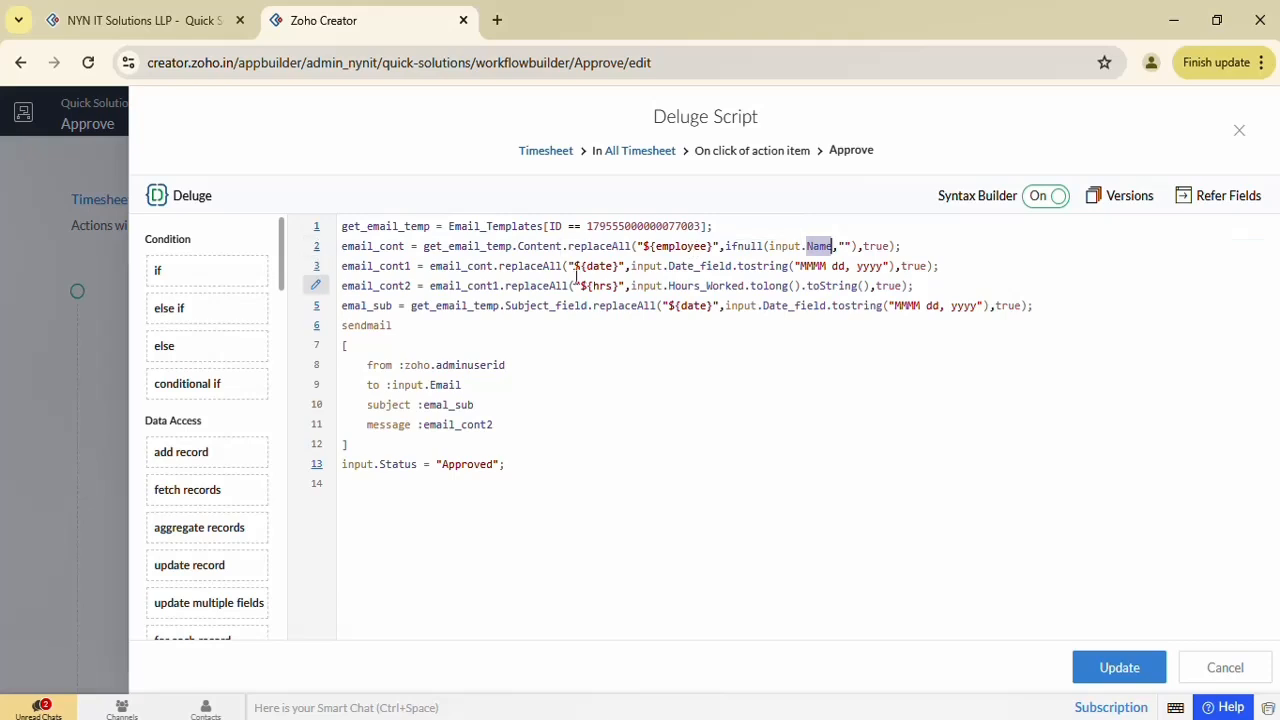
pyautogui.doubleClick(496, 246)
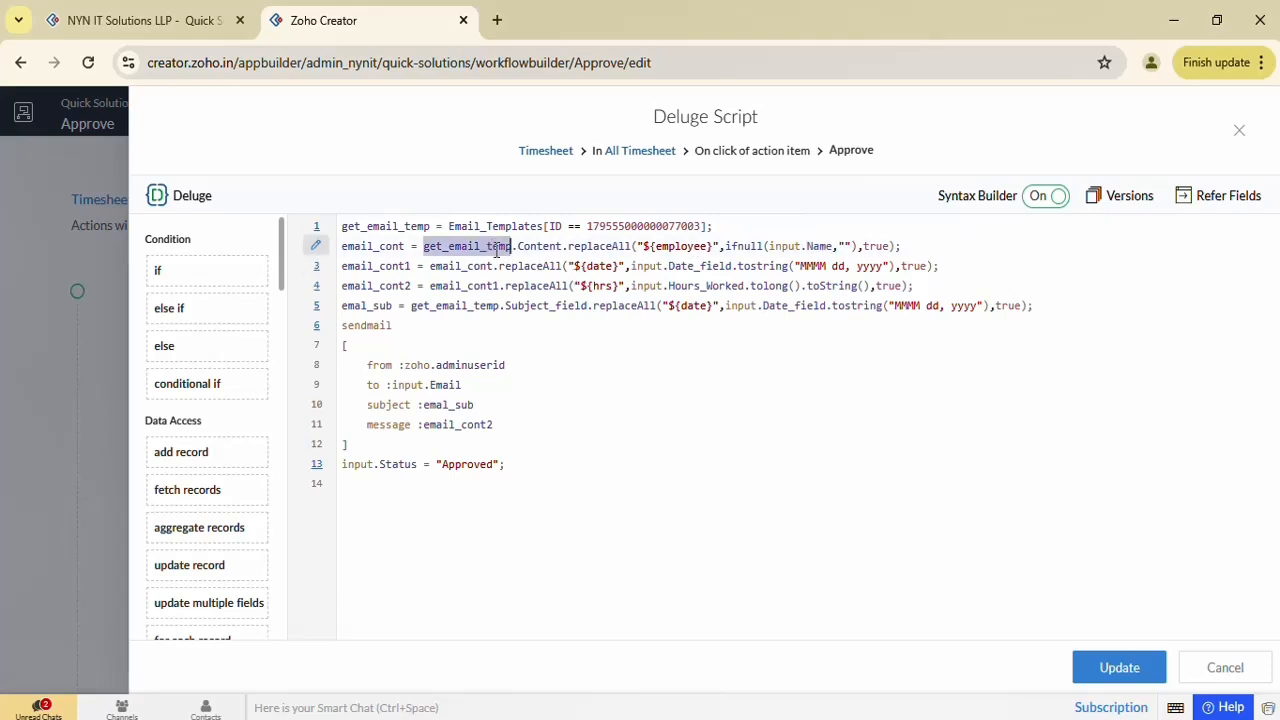
pyautogui.doubleClick(365, 246)
pyautogui.doubleClick(443, 266)
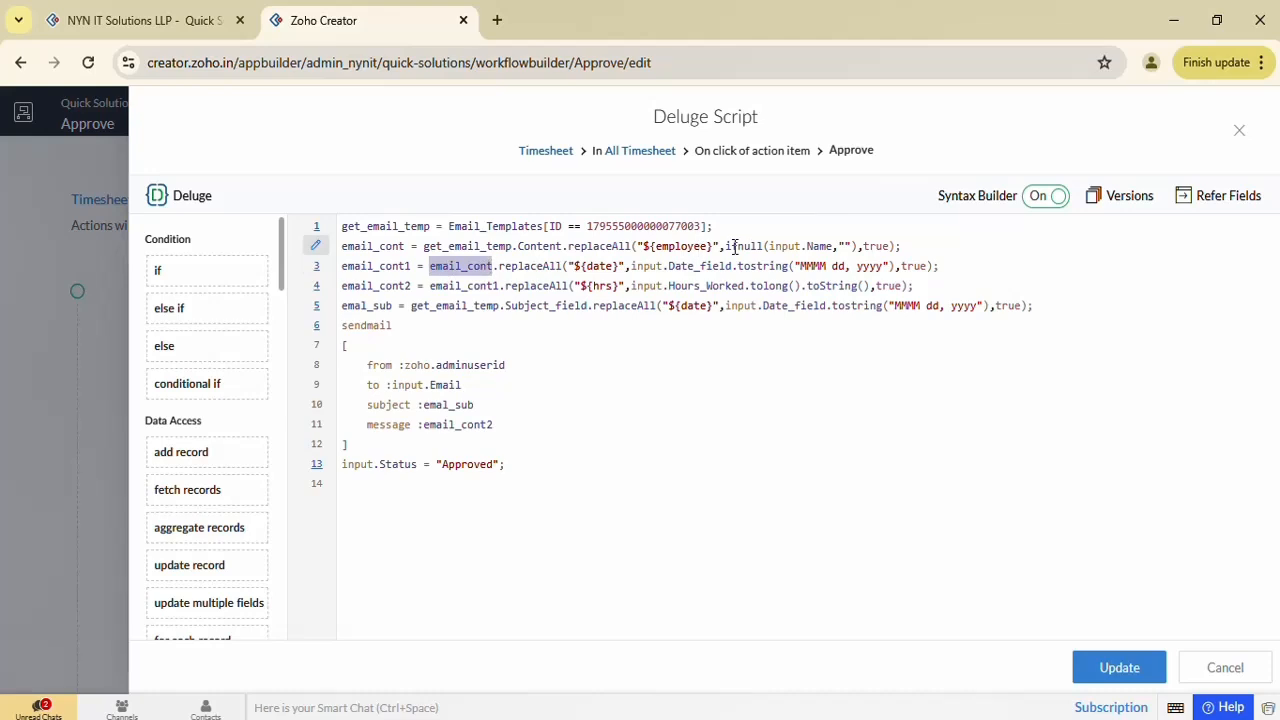
pyautogui.doubleClick(600, 267)
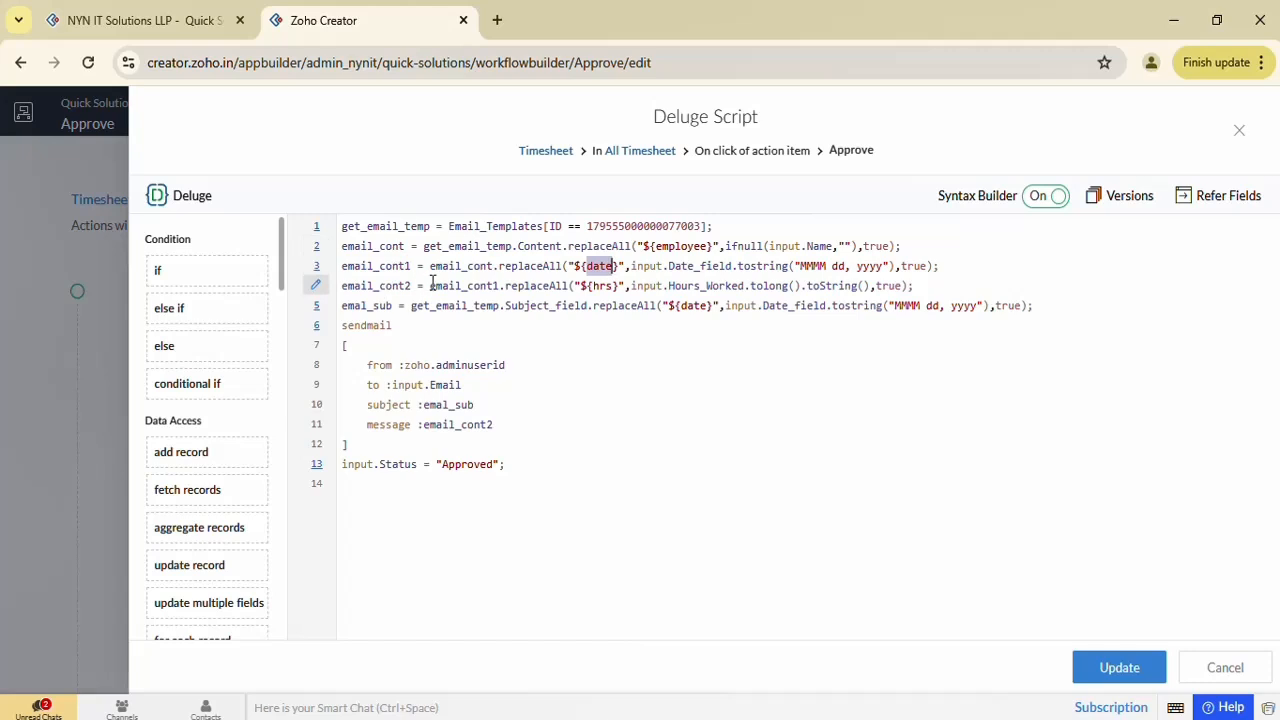
pyautogui.doubleClick(530, 286)
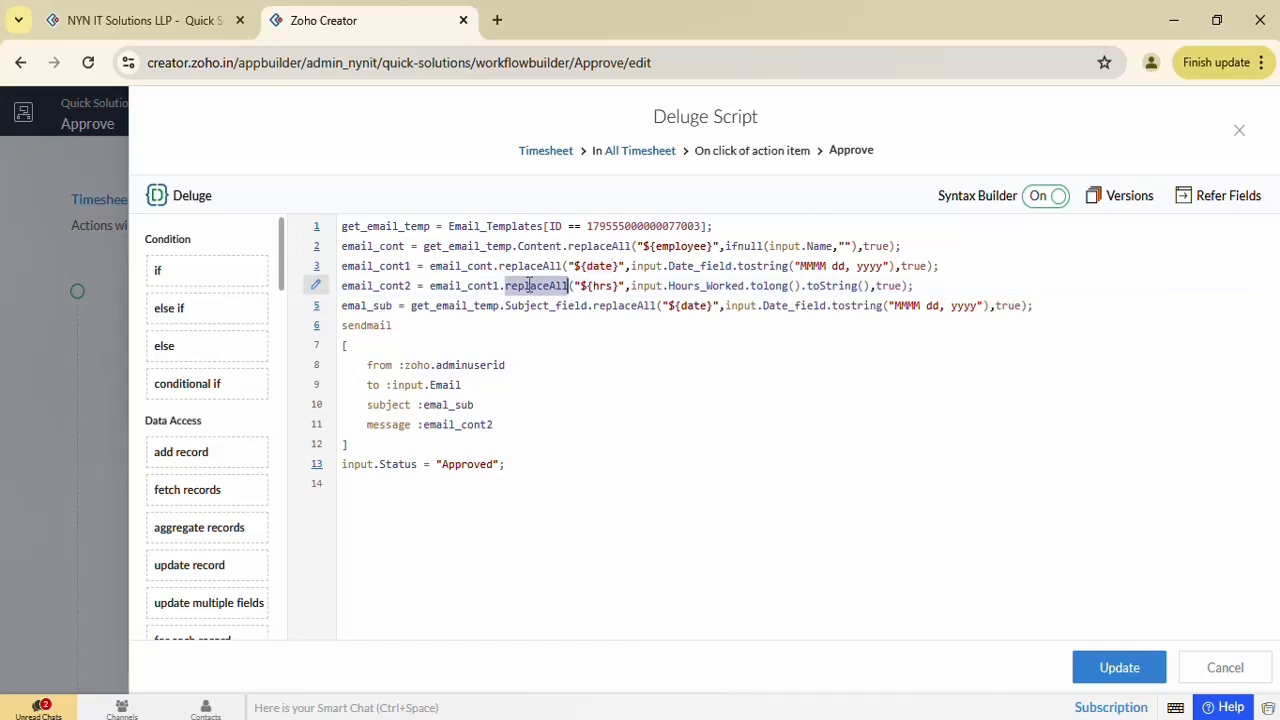
pyautogui.doubleClick(383, 287)
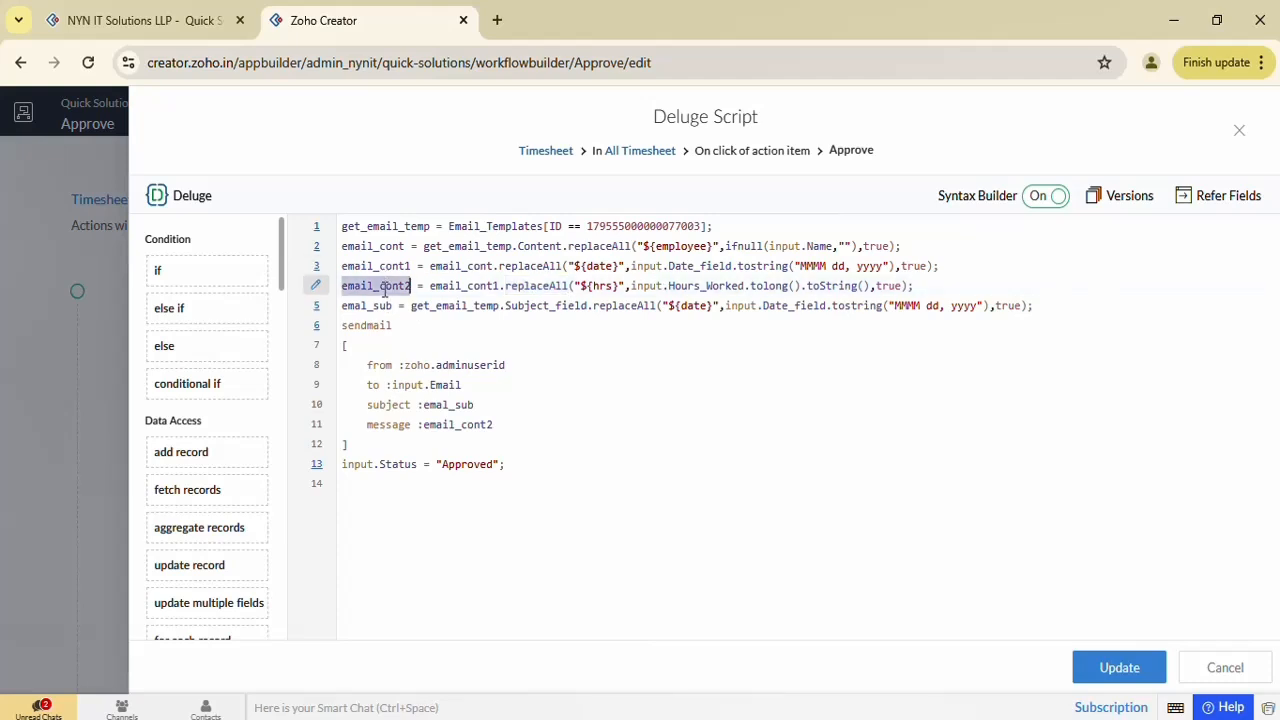
# Review sendmail's email_cont2 body, emal_sub subject with ${date}, and Email recipient, then return to the app
pyautogui.doubleClick(436, 424)
pyautogui.doubleClick(385, 306)
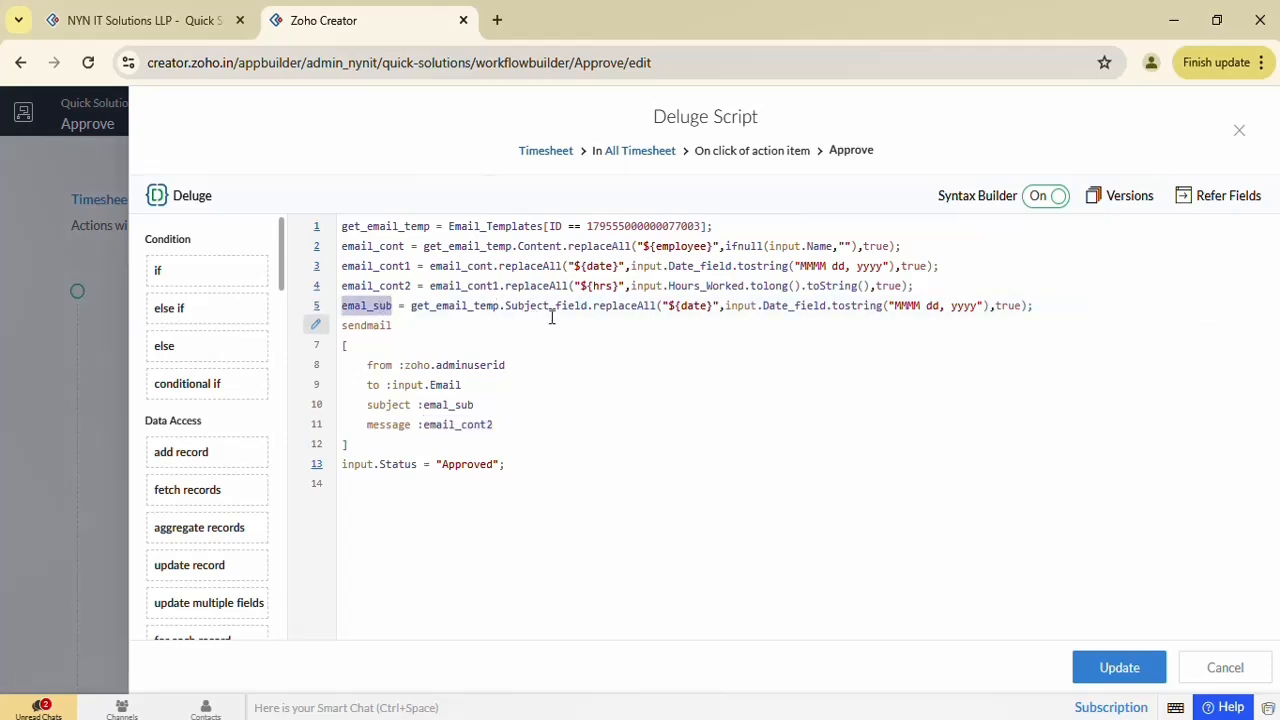
pyautogui.doubleClick(552, 317)
pyautogui.click(665, 310)
pyautogui.doubleClick(663, 310)
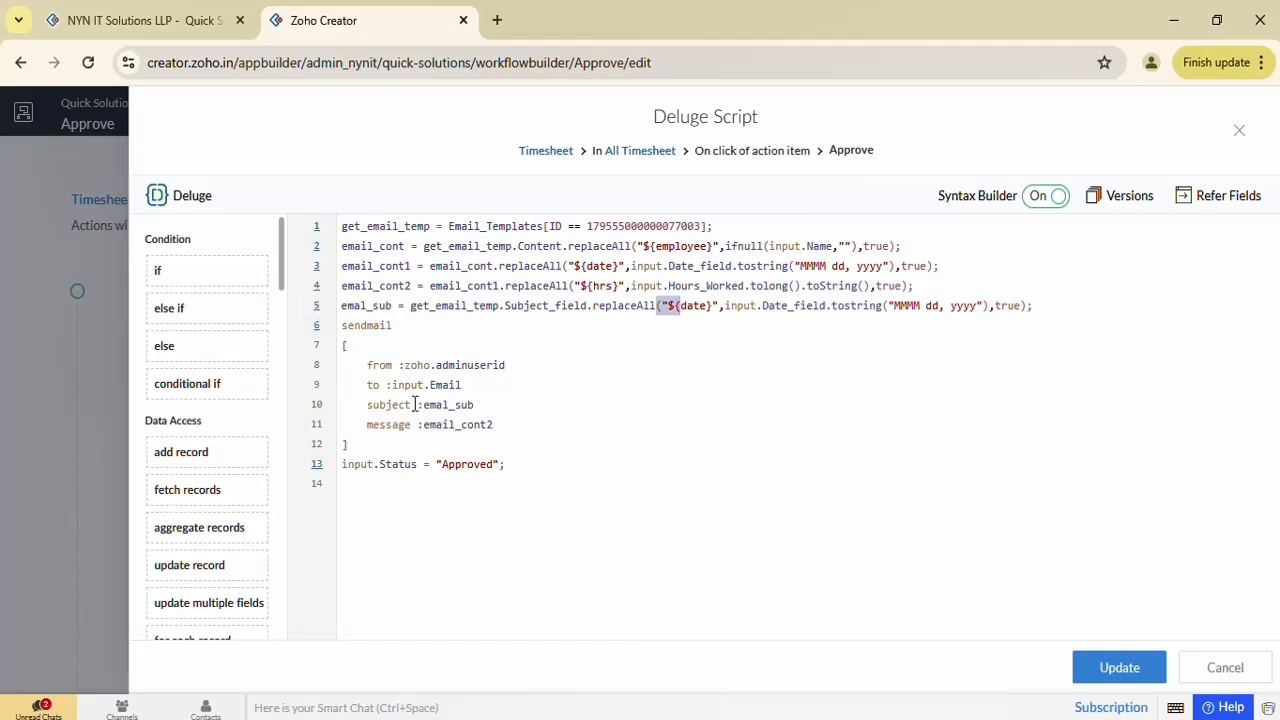
pyautogui.doubleClick(438, 380)
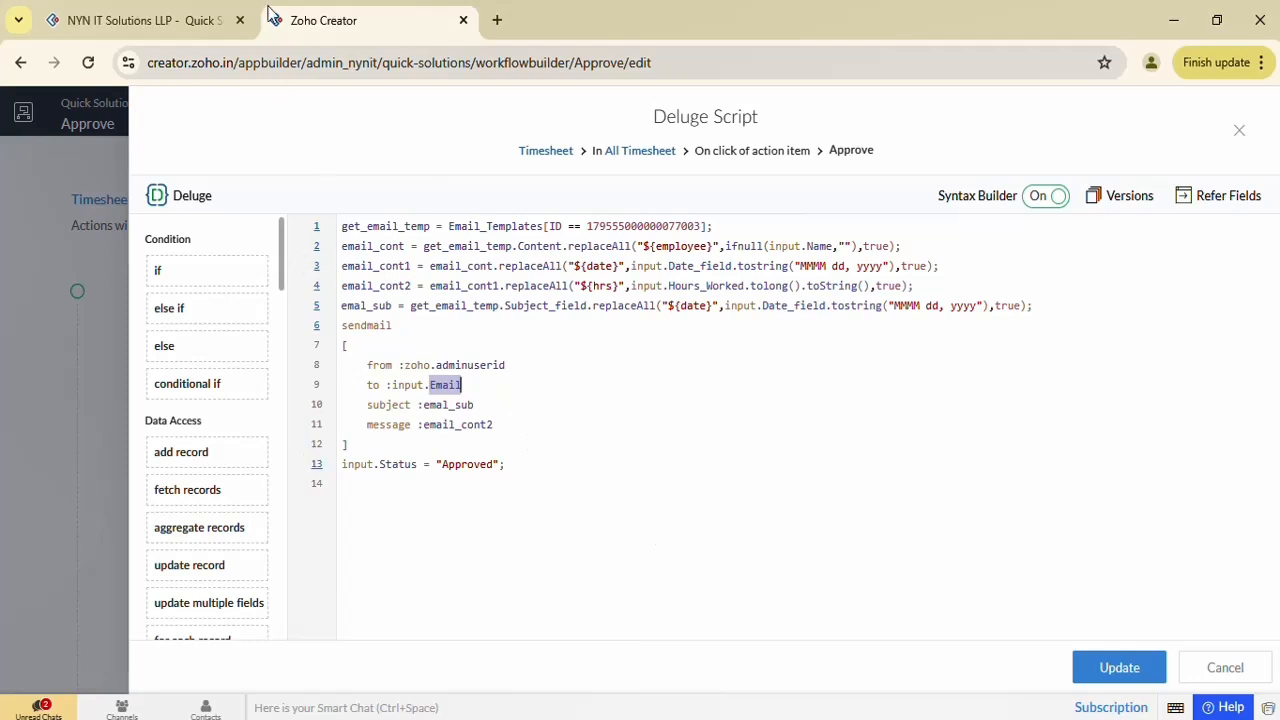
pyautogui.click(153, 12)
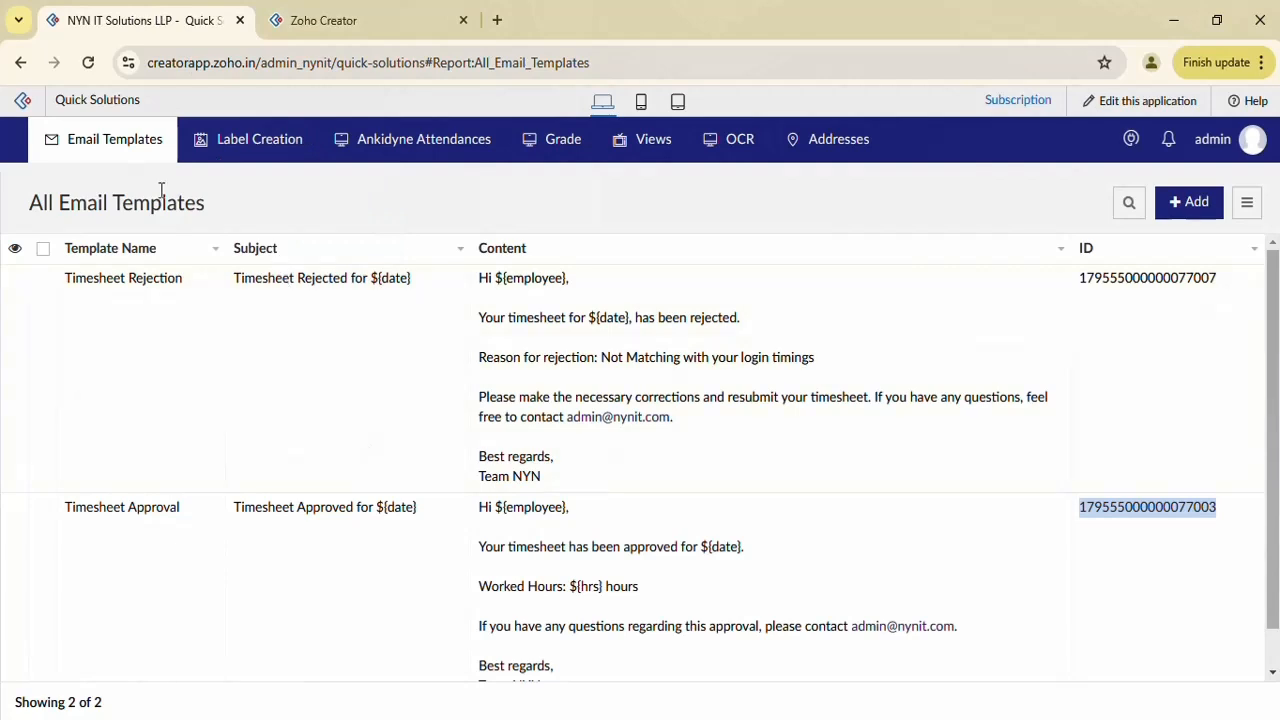
# Approve the 20-Dec-2024 Amazon timesheet in All Timesheet, then bring up Gmail
pyautogui.moveTo(139, 158)
pyautogui.click(126, 278)
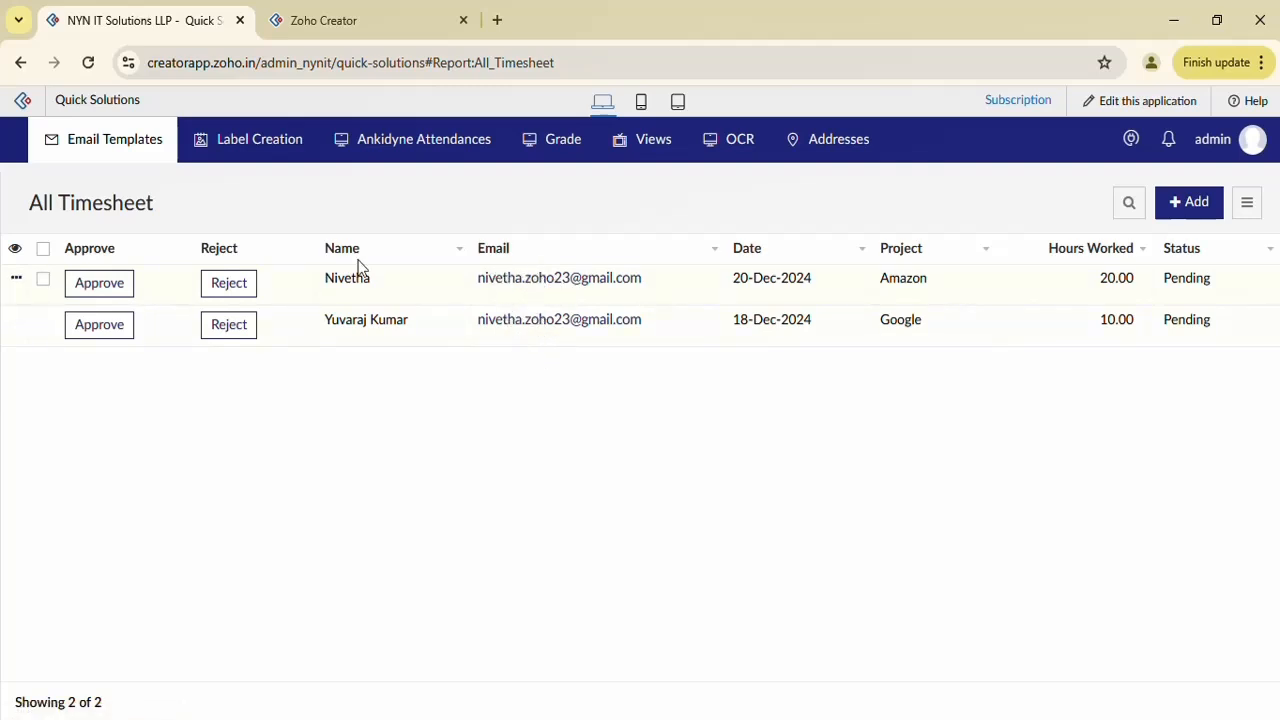
pyautogui.click(92, 292)
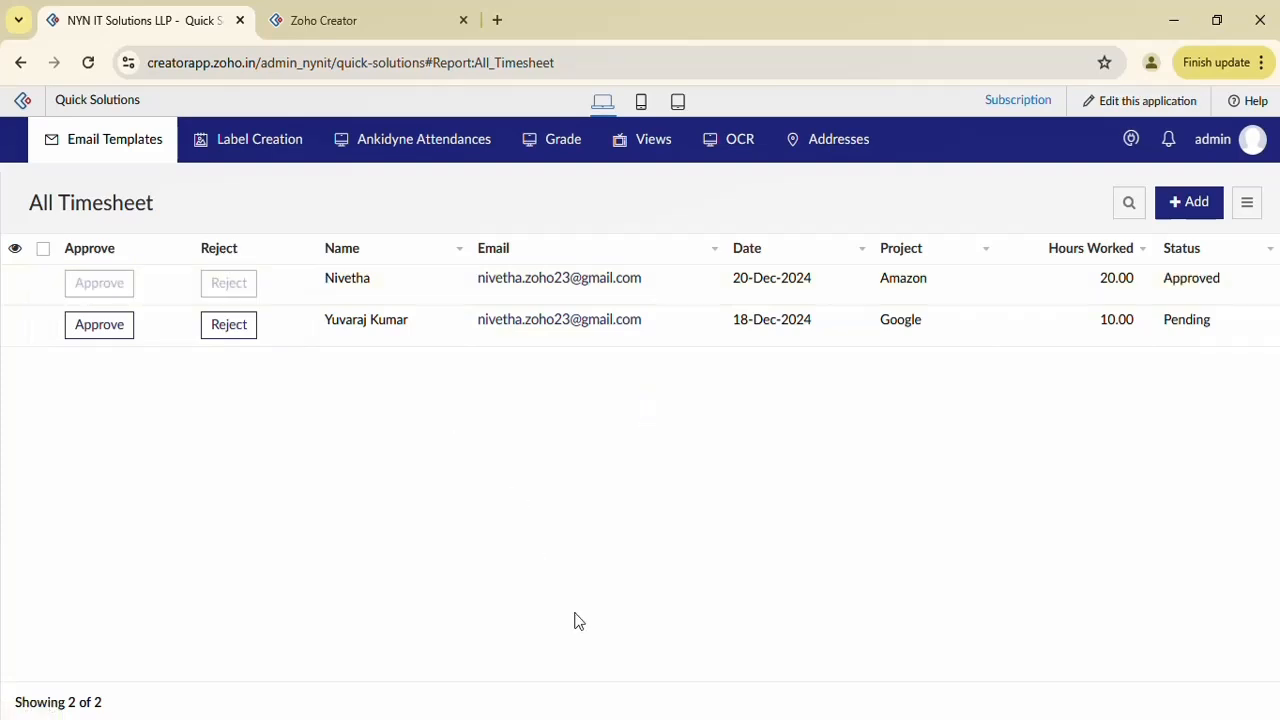
pyautogui.click(594, 719)
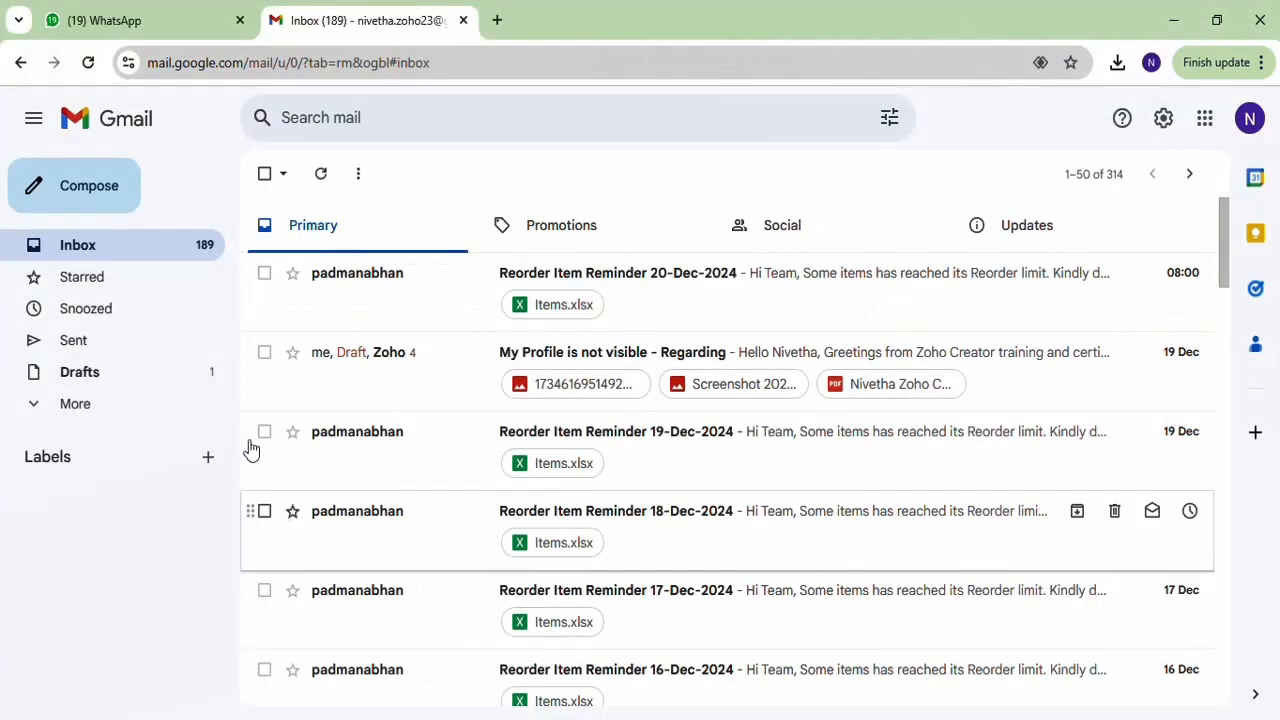
# Check the Timesheet Approved for December 20, 2024 email, then reject the 18-Dec-2024 Google timesheet
pyautogui.click(172, 252)
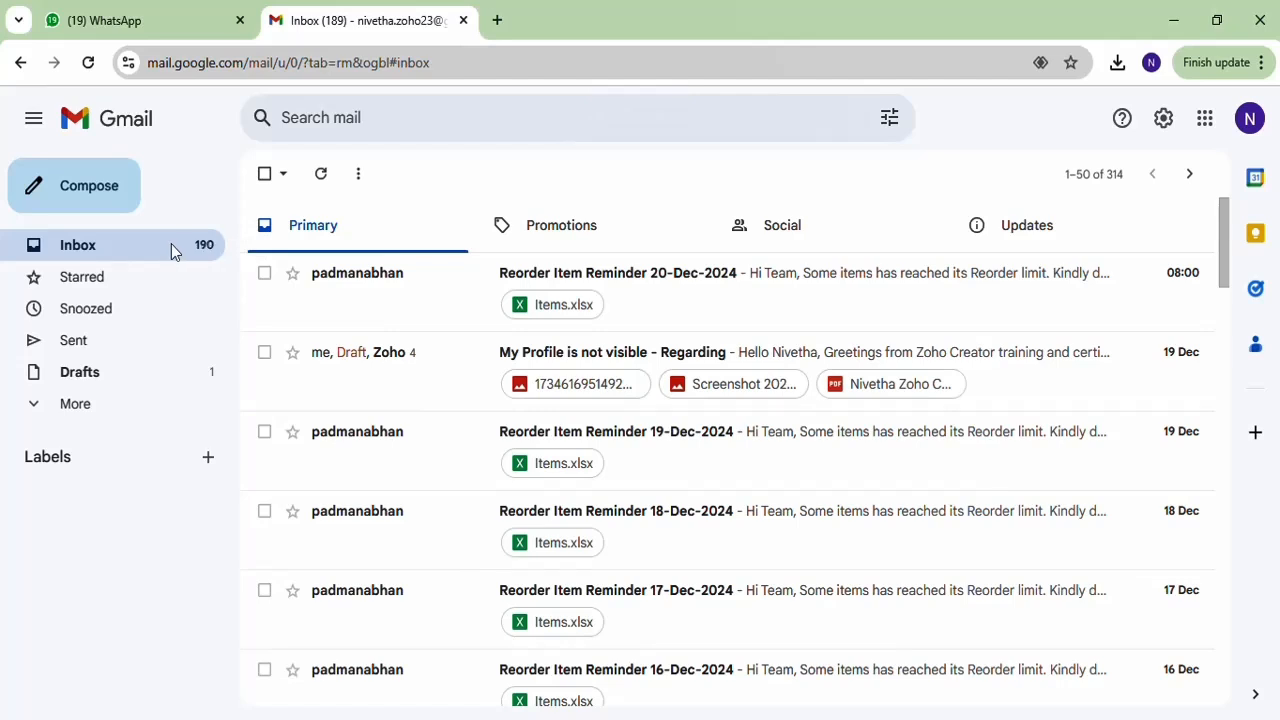
pyautogui.click(172, 246)
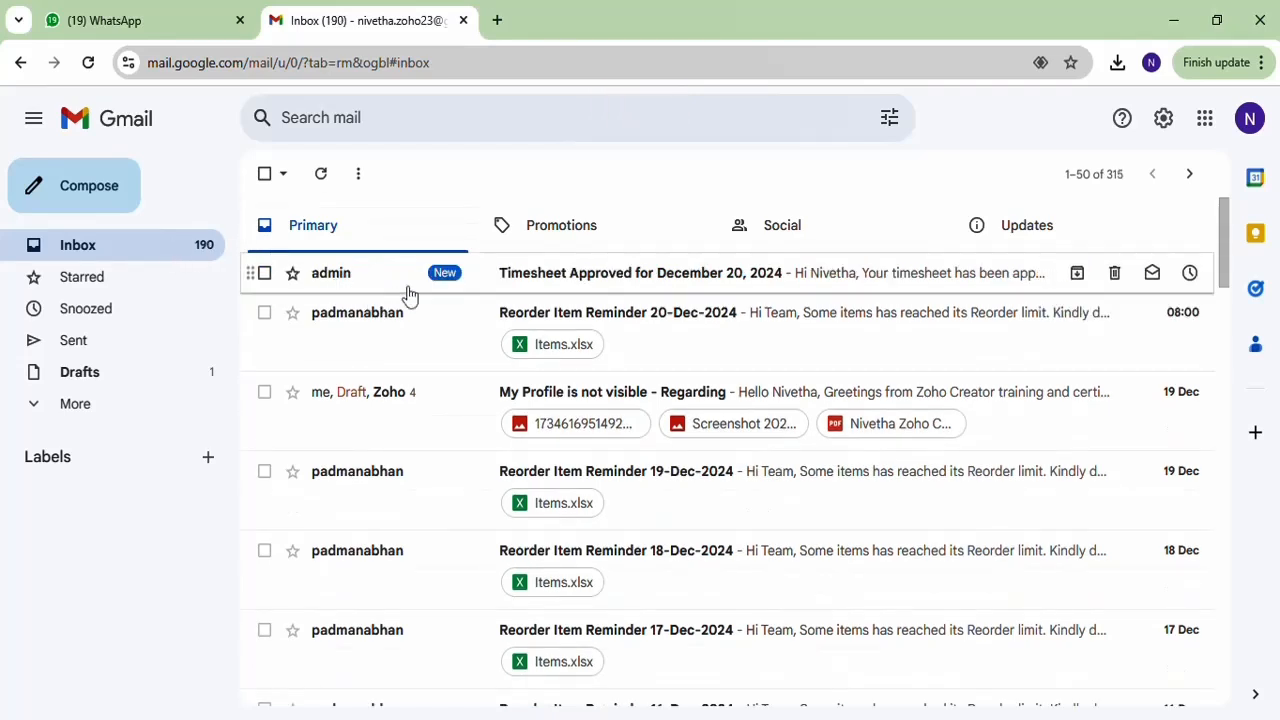
pyautogui.click(408, 293)
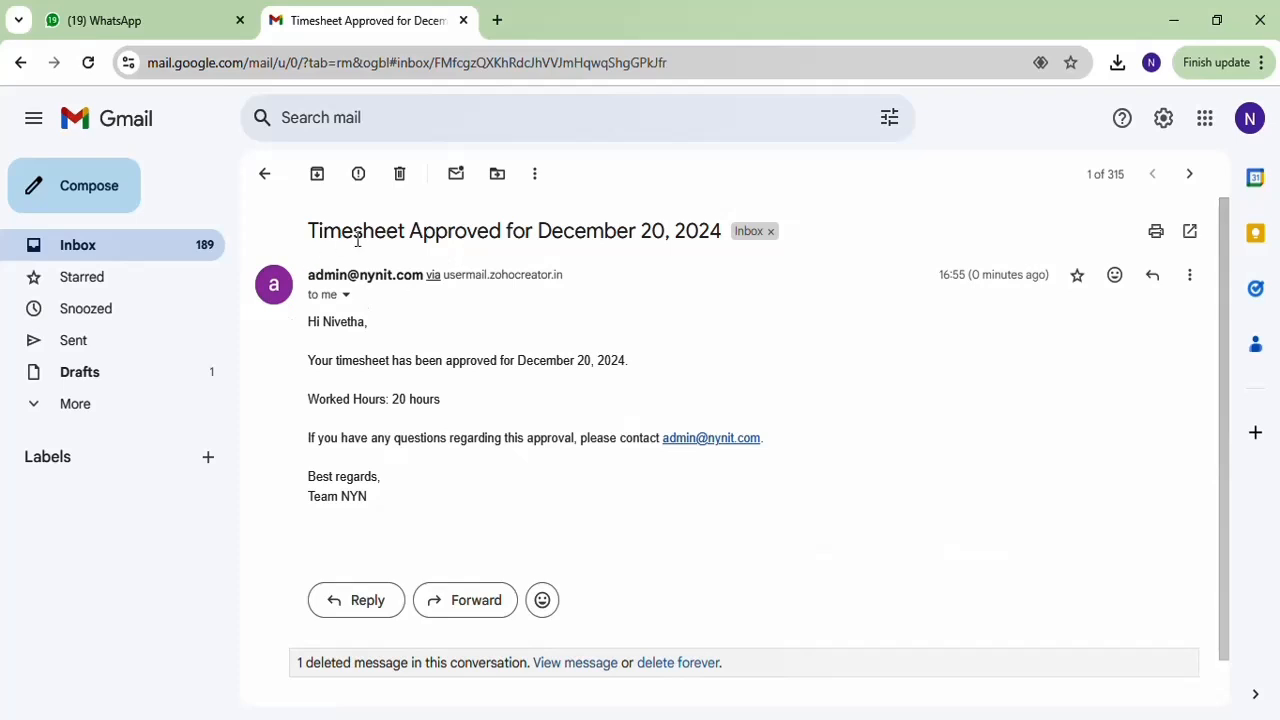
pyautogui.moveTo(538, 231); pyautogui.dragTo(722, 228)
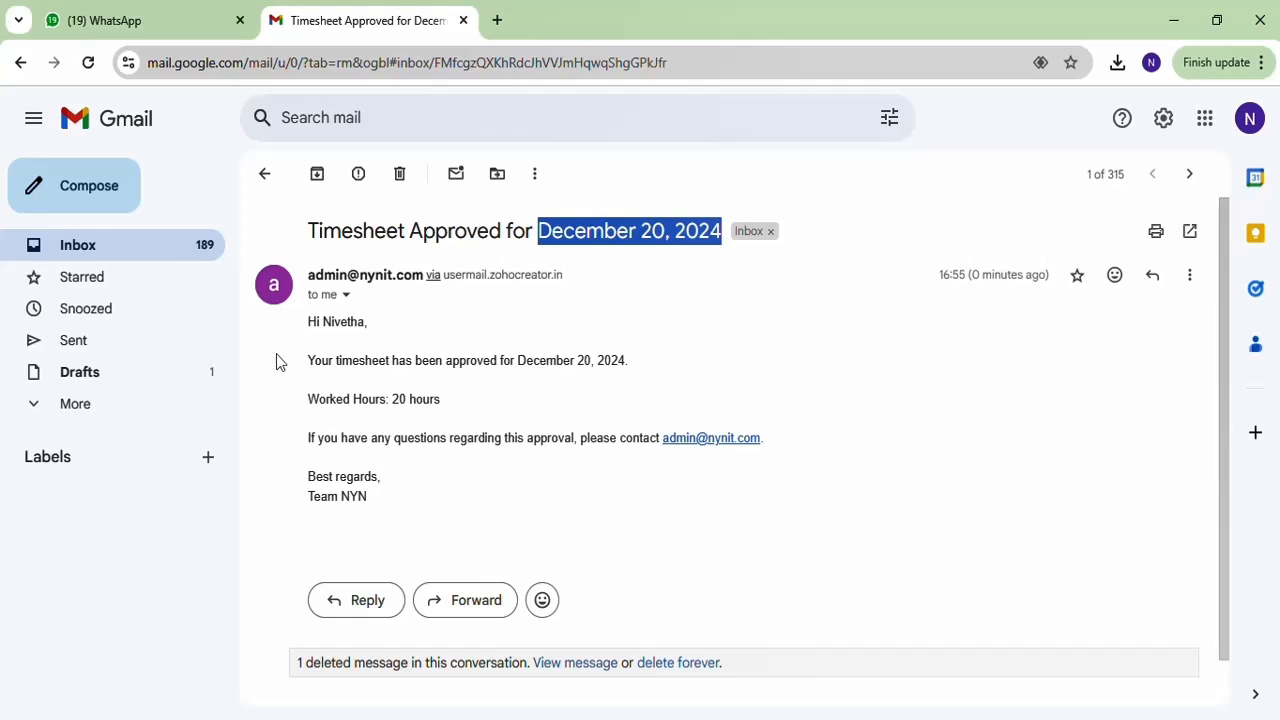
pyautogui.doubleClick(343, 322)
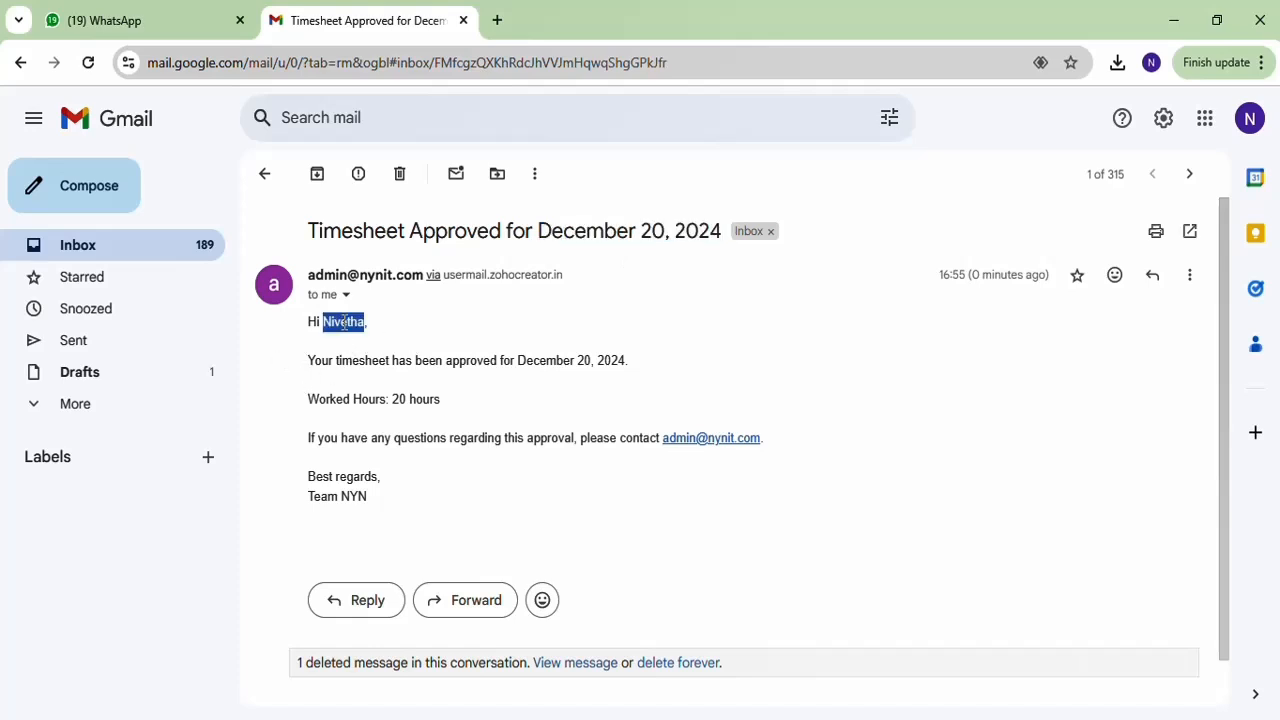
pyautogui.click(518, 364)
pyautogui.moveTo(518, 364); pyautogui.dragTo(622, 362)
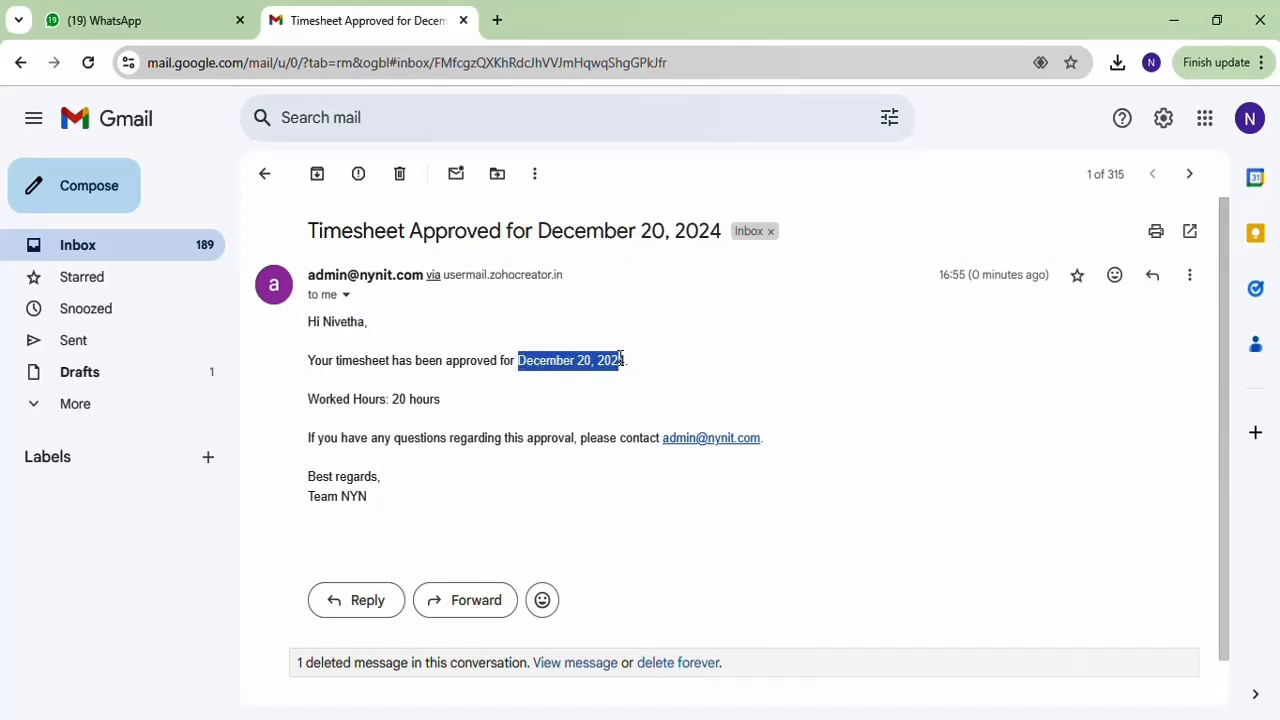
pyautogui.click(386, 432)
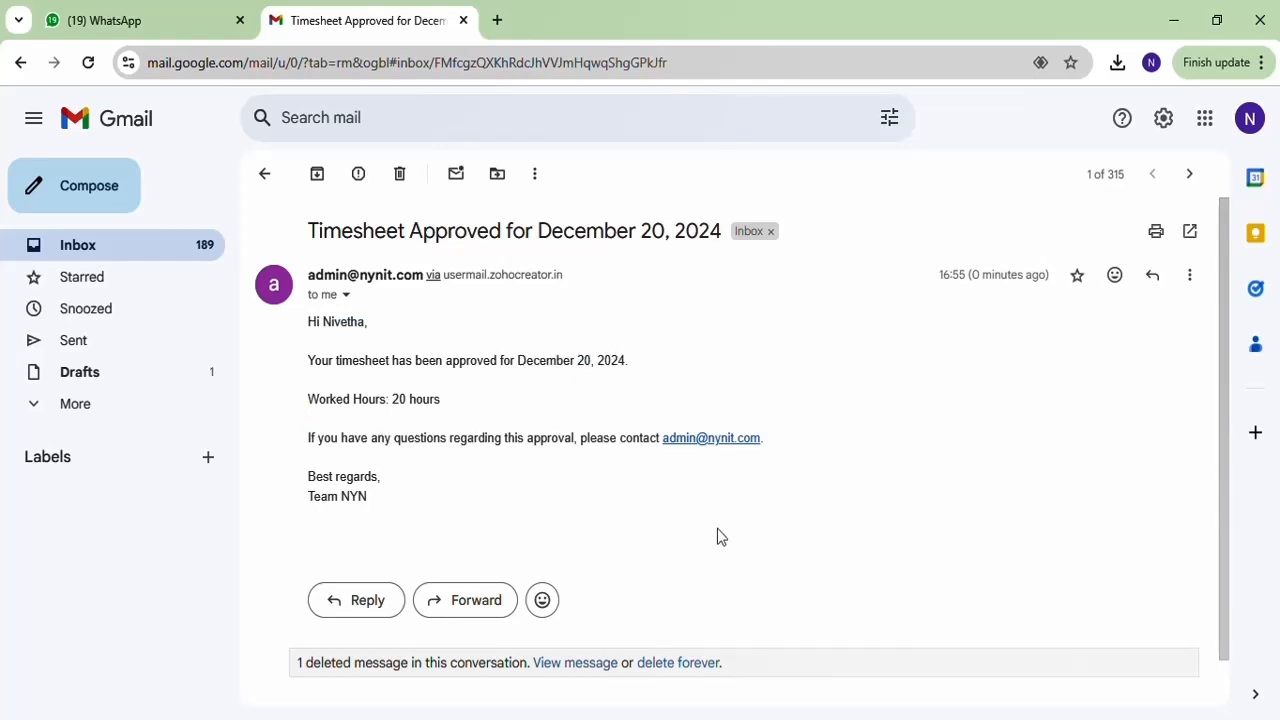
pyautogui.hotkey('alt', 'Tab')
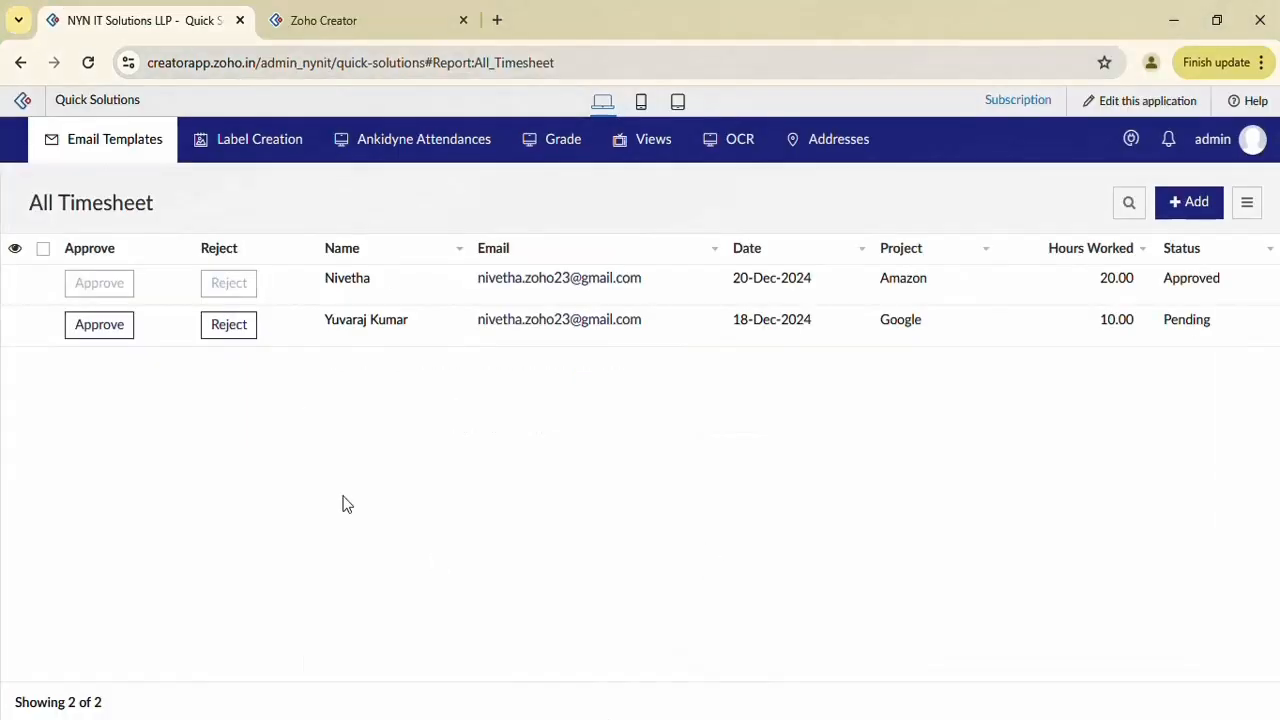
pyautogui.click(233, 335)
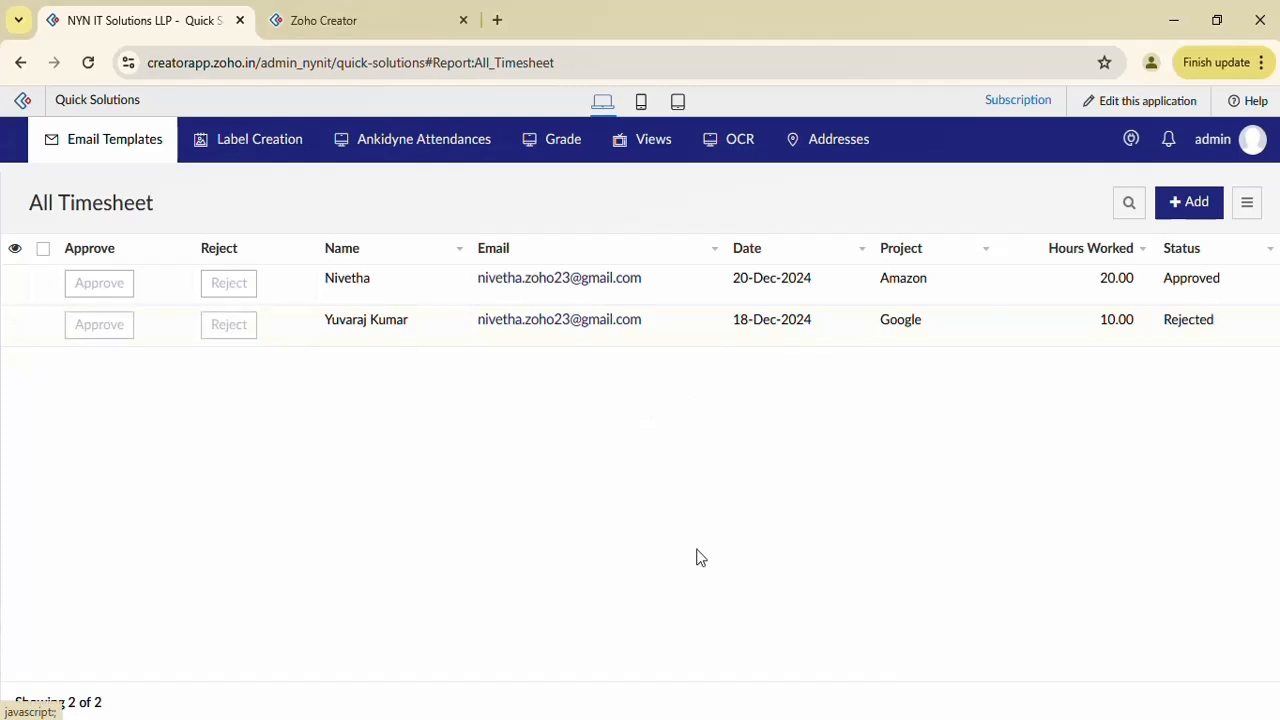
# Read the Timesheet Rejected for December 18, 2024 email, noting Rejected in the subject, then switch back
pyautogui.hotkey('alt', 'Tab')
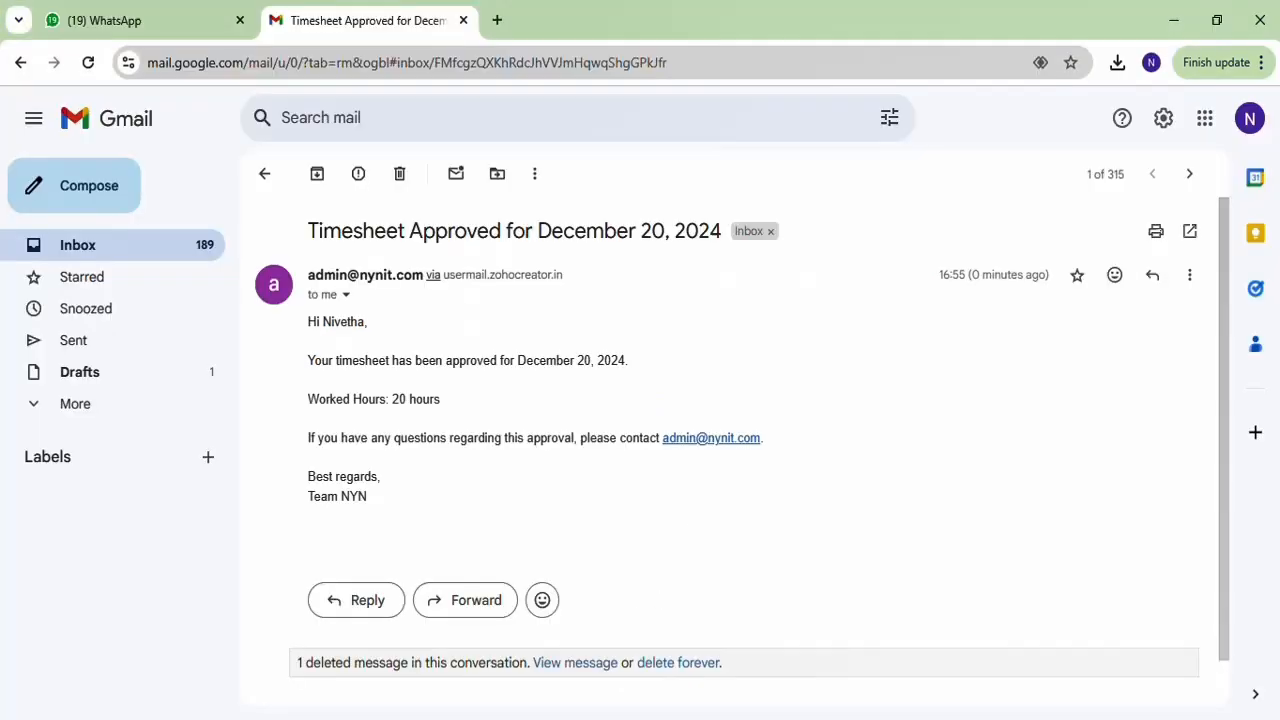
pyautogui.click(108, 247)
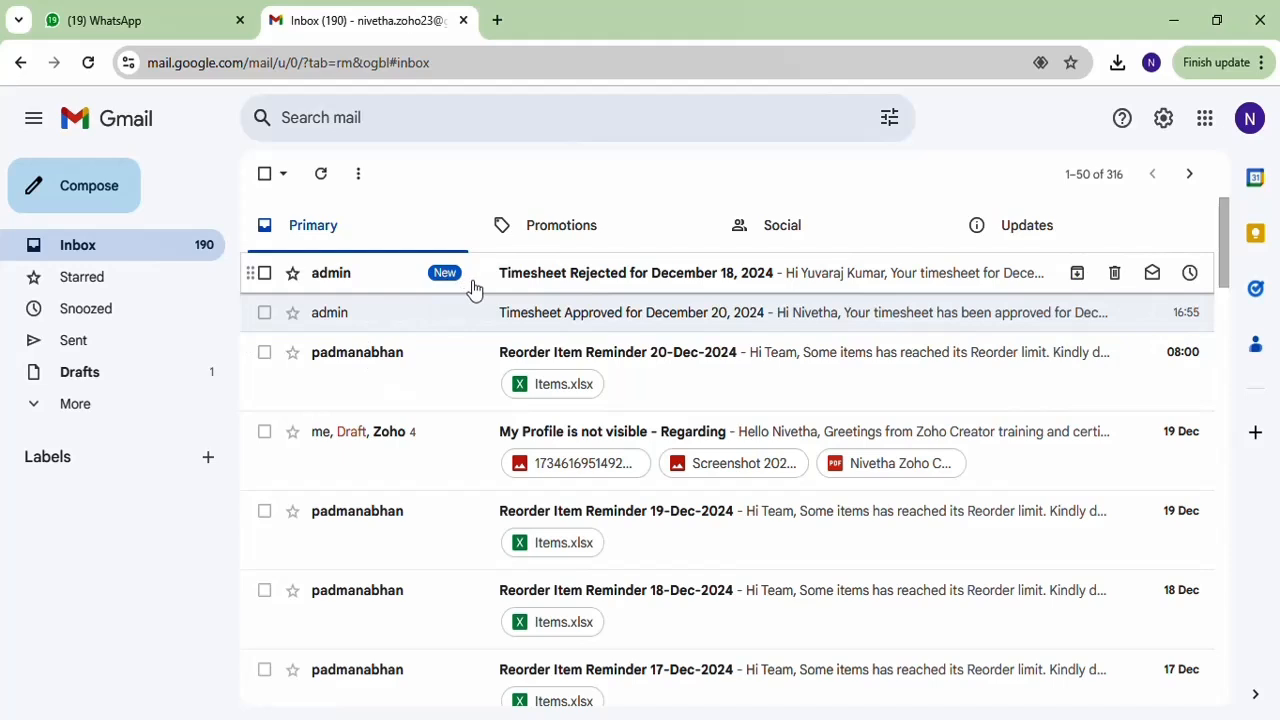
pyautogui.click(473, 287)
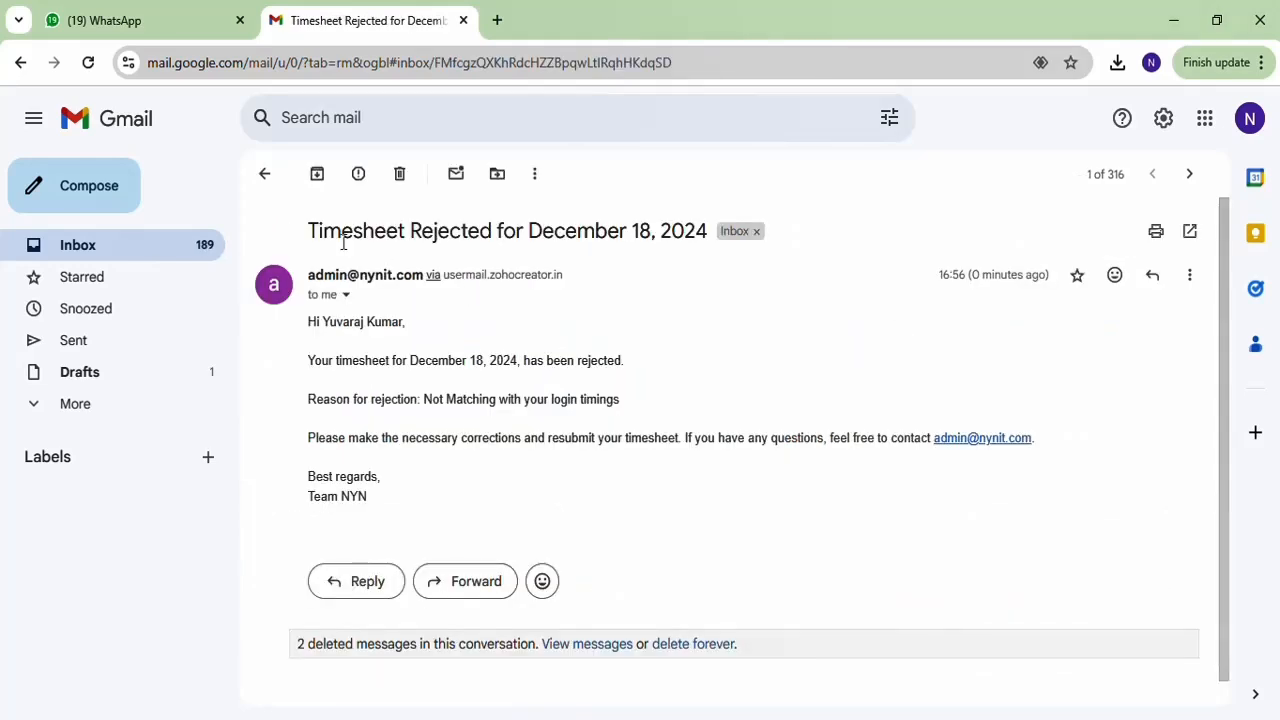
pyautogui.doubleClick(466, 222)
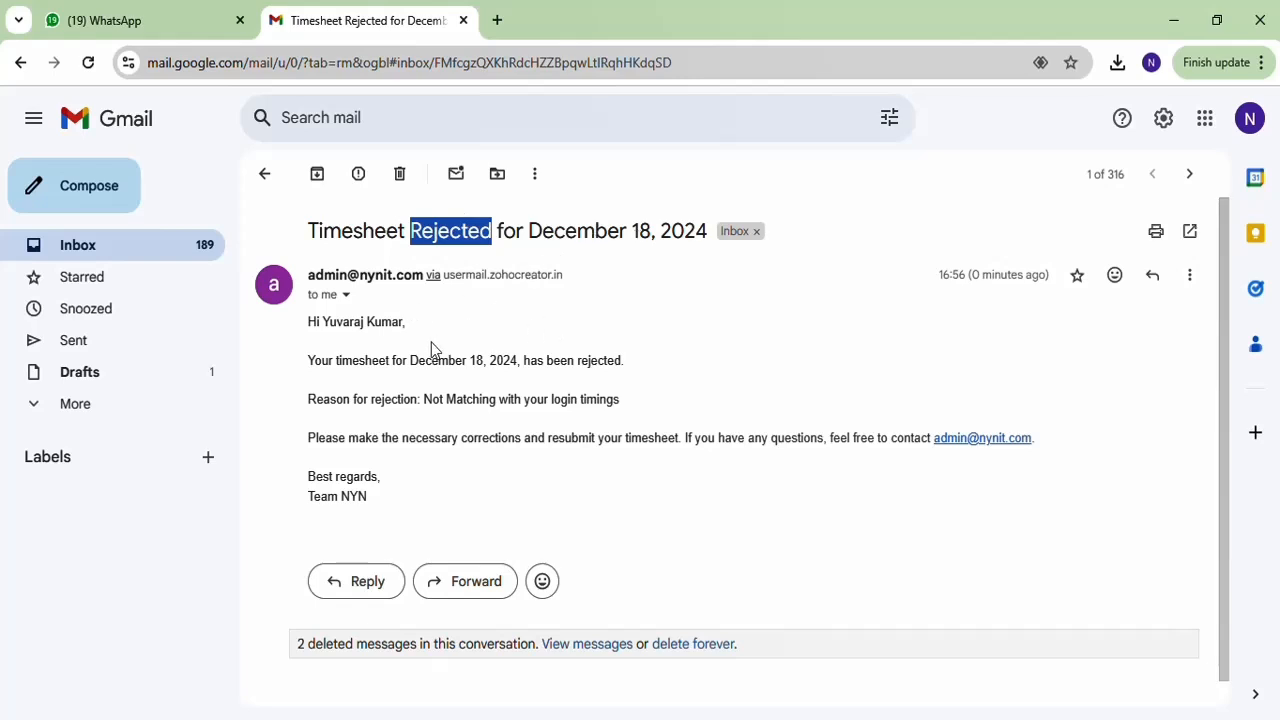
pyautogui.click(364, 325)
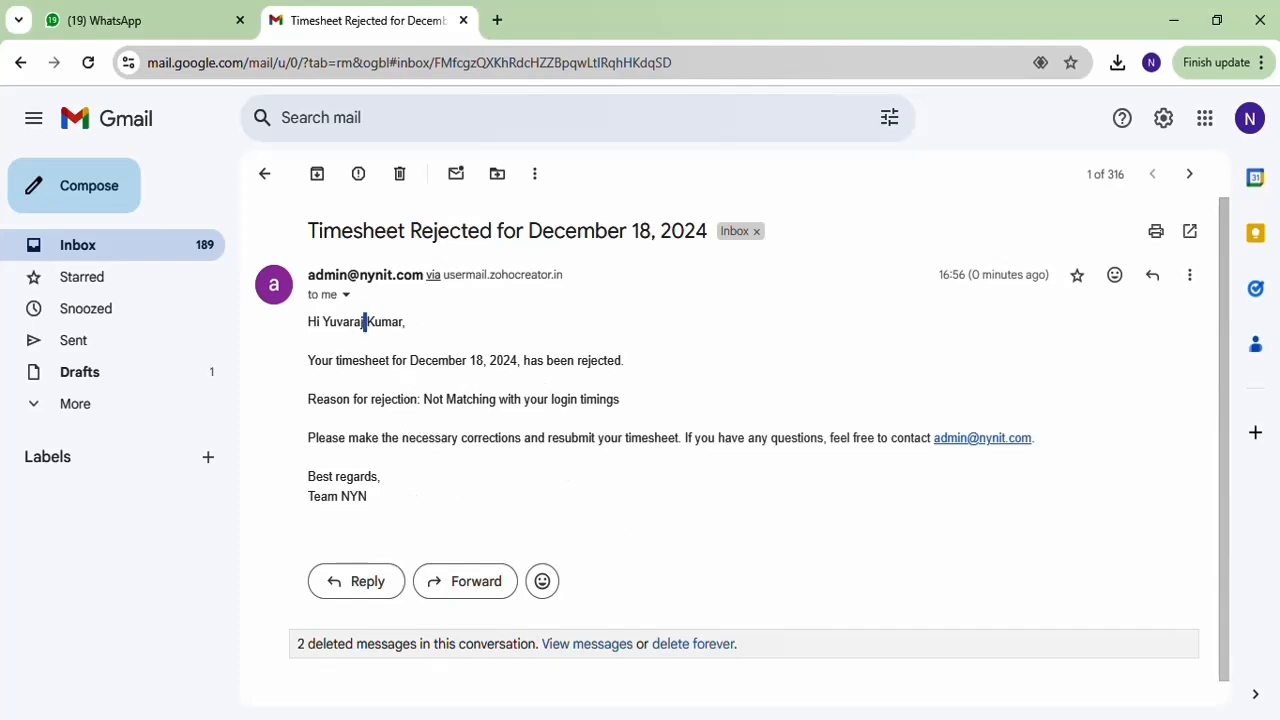
pyautogui.hotkey('alt', 'Tab')
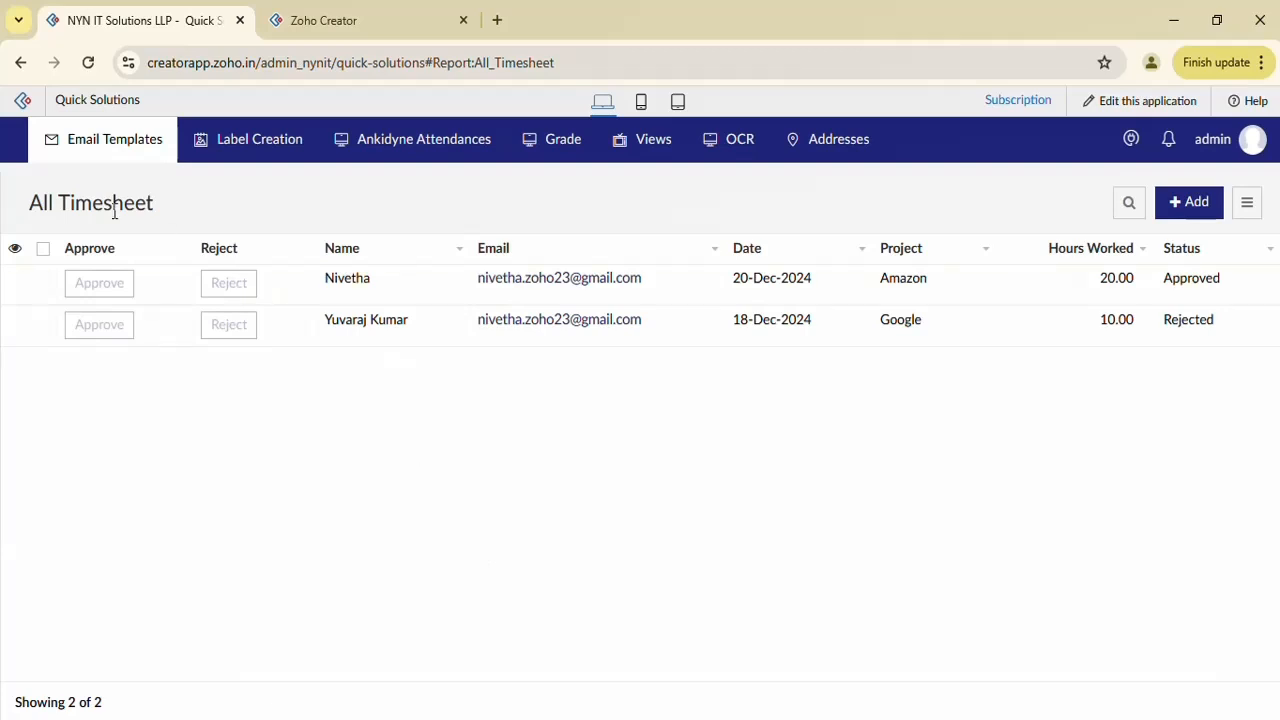
# Open All Email Templates and scroll through the Timesheet Rejection and Timesheet Approval rows
pyautogui.moveTo(106, 155)
pyautogui.click(128, 238)
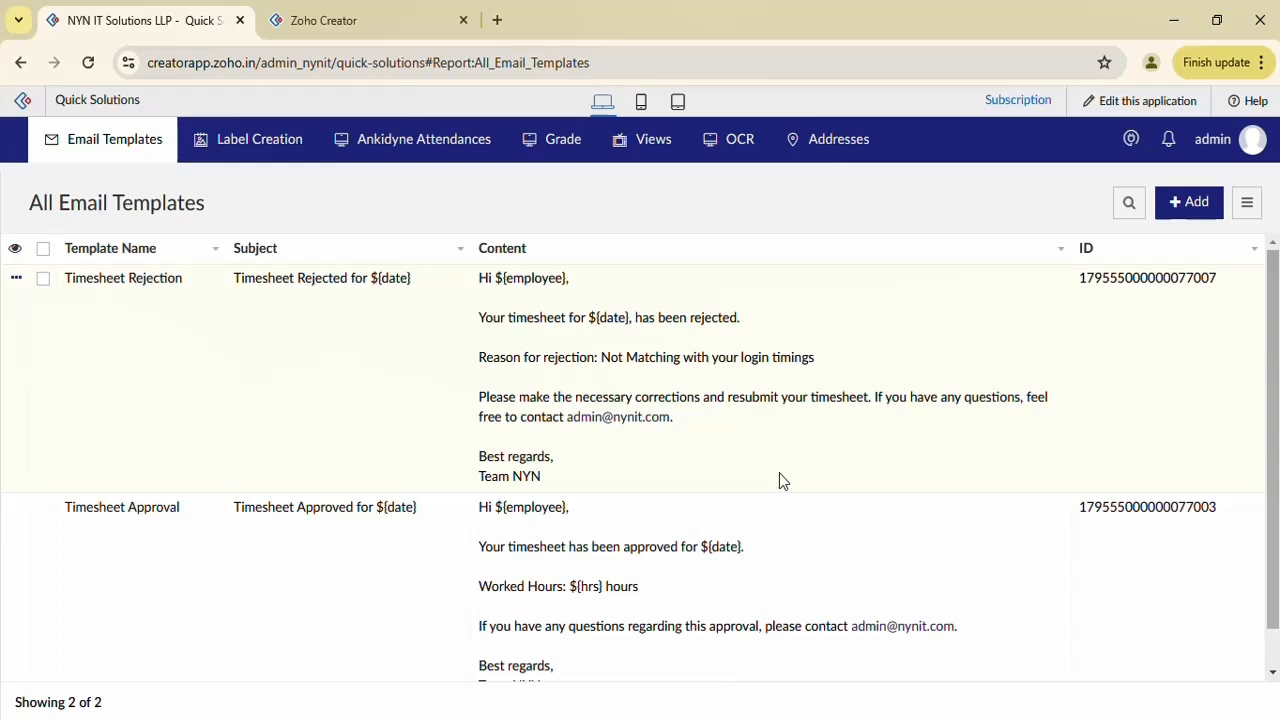
pyautogui.scroll(-1, 686, 456)
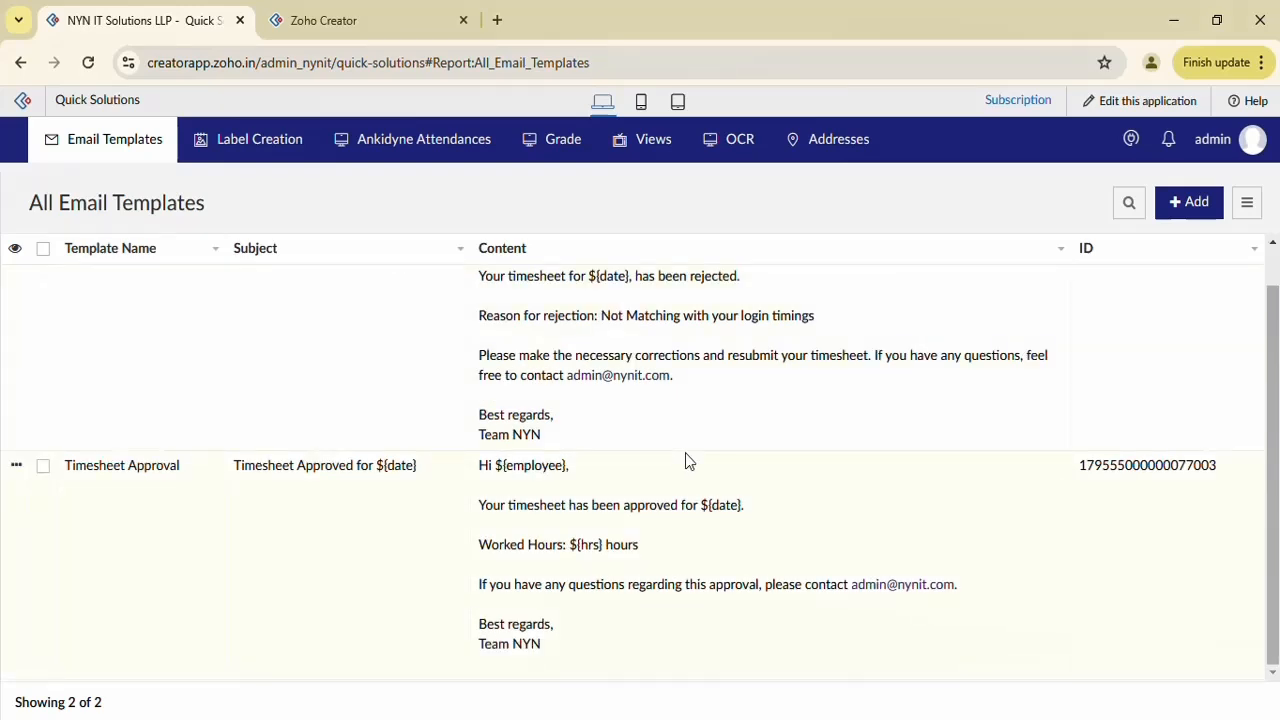
pyautogui.scroll(1, 686, 461)
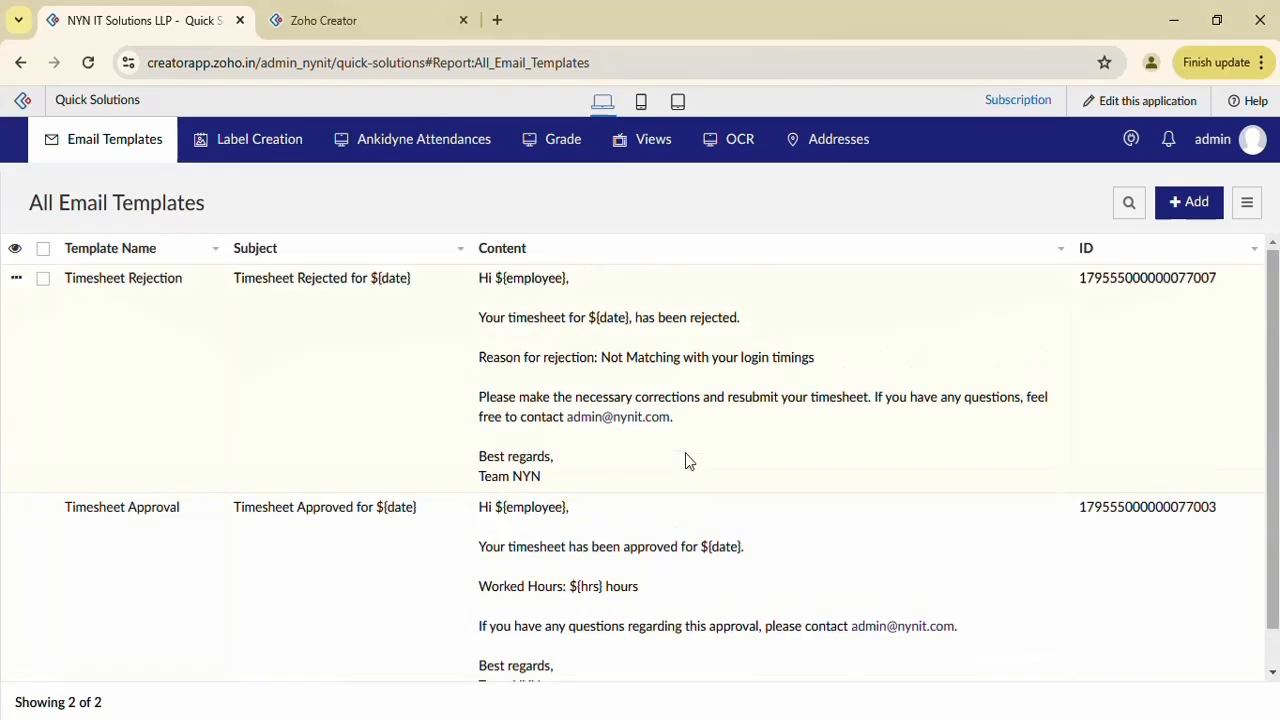